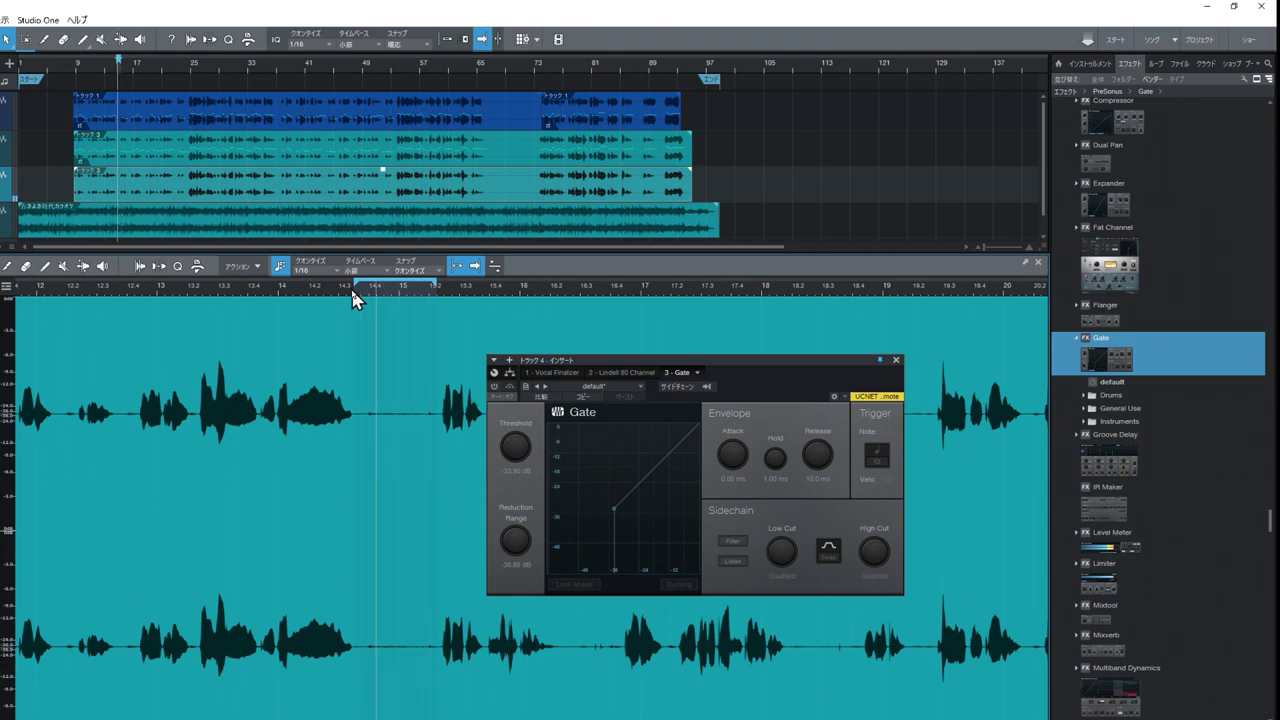
Try cutting the quiet gap from about bar 14.3 to 15.2 out of the vocal event, and undo the split and trim.
key(space)
click(9, 266)
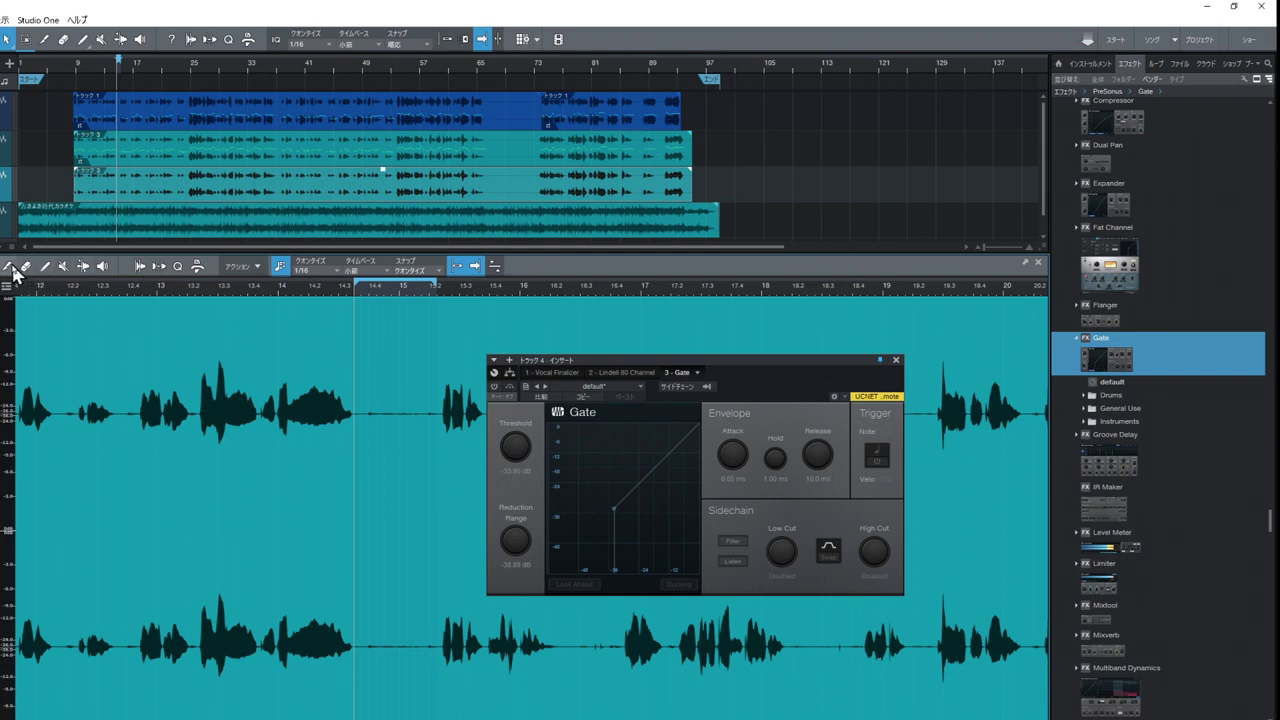
click(362, 368)
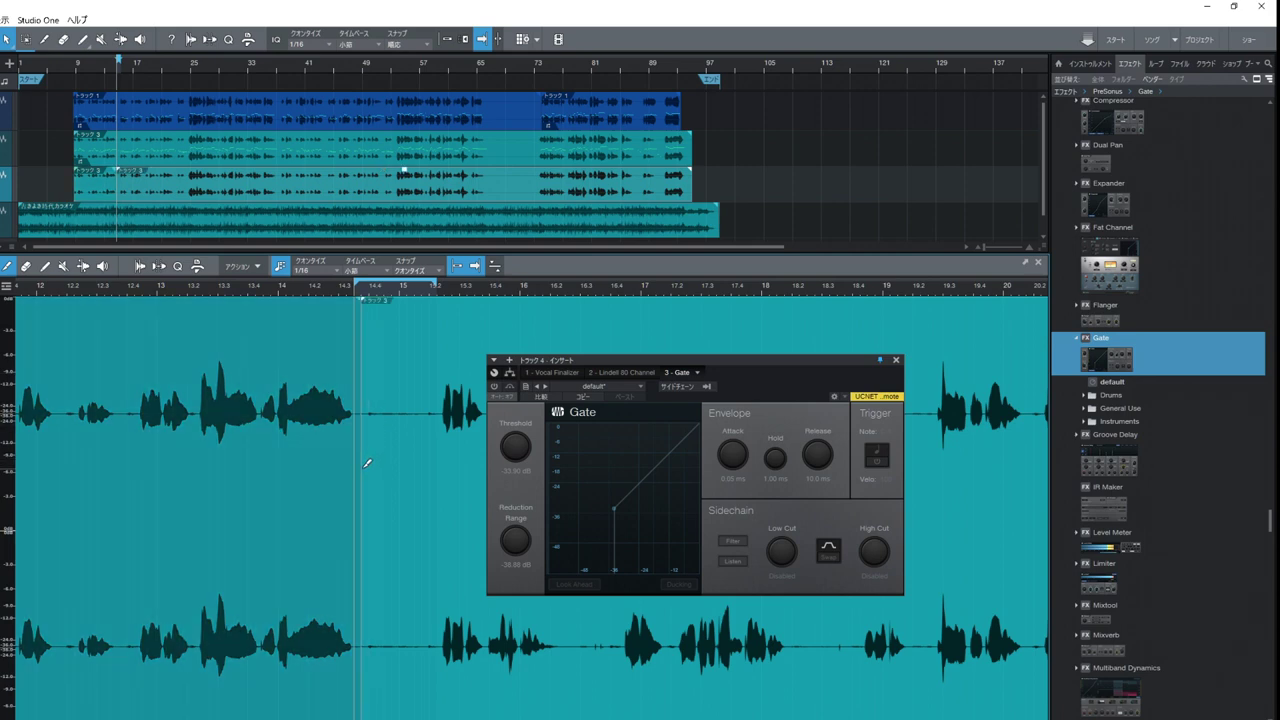
key(1)
drag(360, 471, 432, 469)
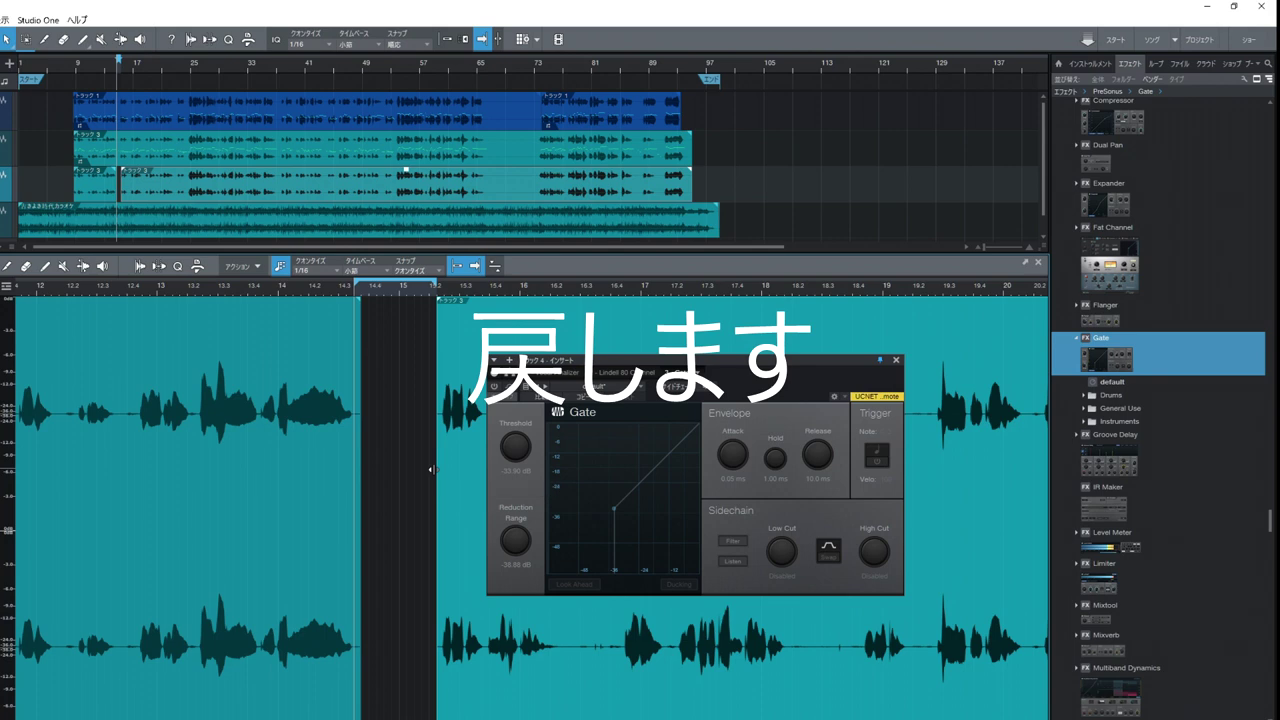
key(ctrl+z)
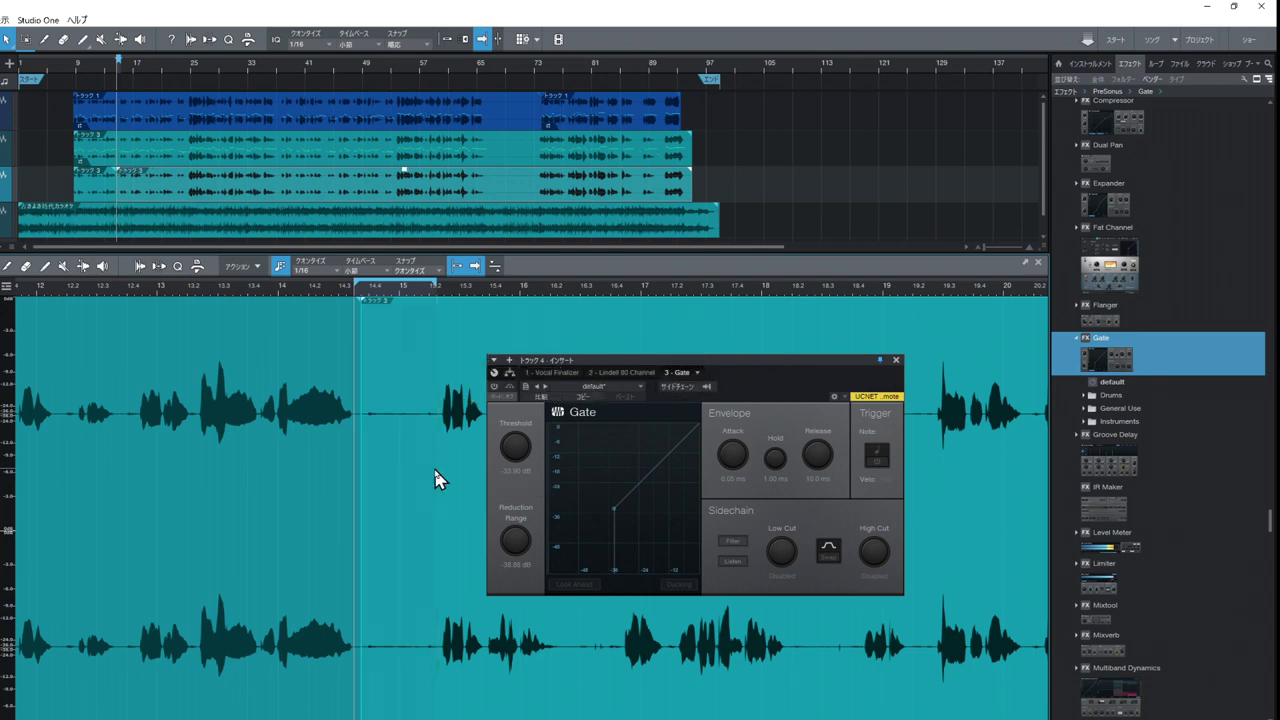
key(ctrl+z)
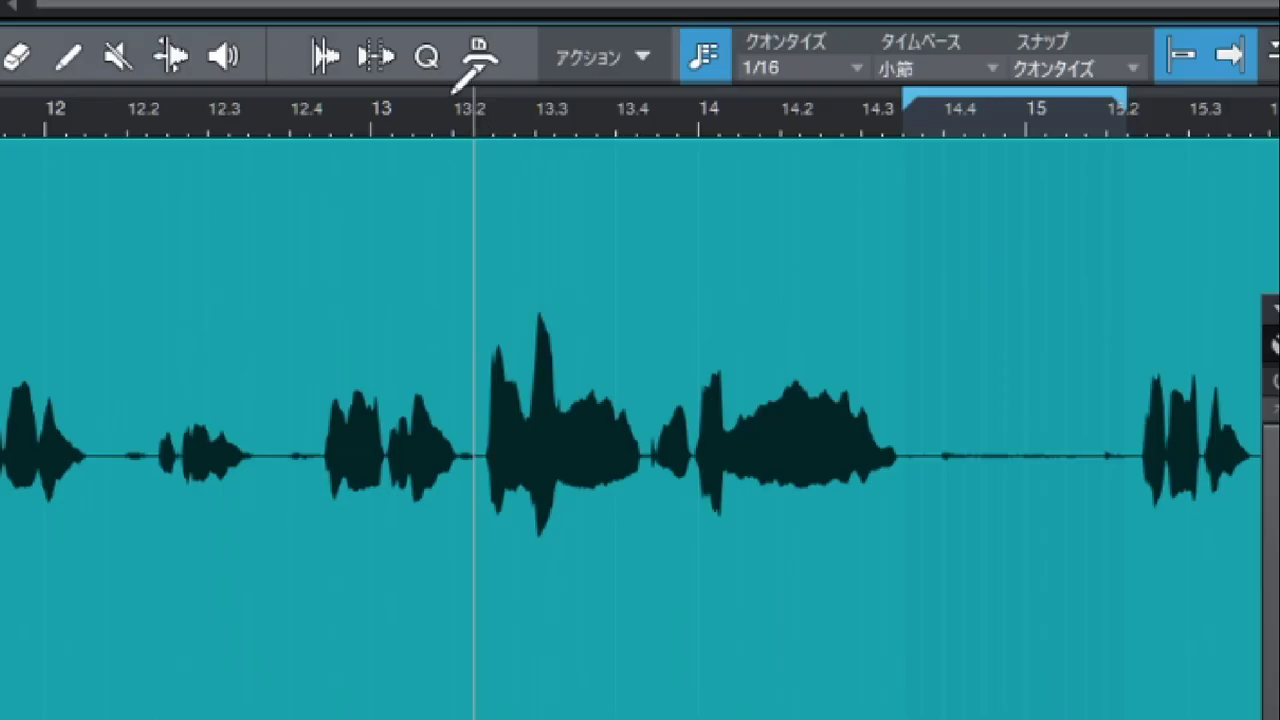
Set the loop range in the audio editor over the quiet gap from about bar 14.3 to 15.2.
click(456, 92)
drag(494, 94, 494, 92)
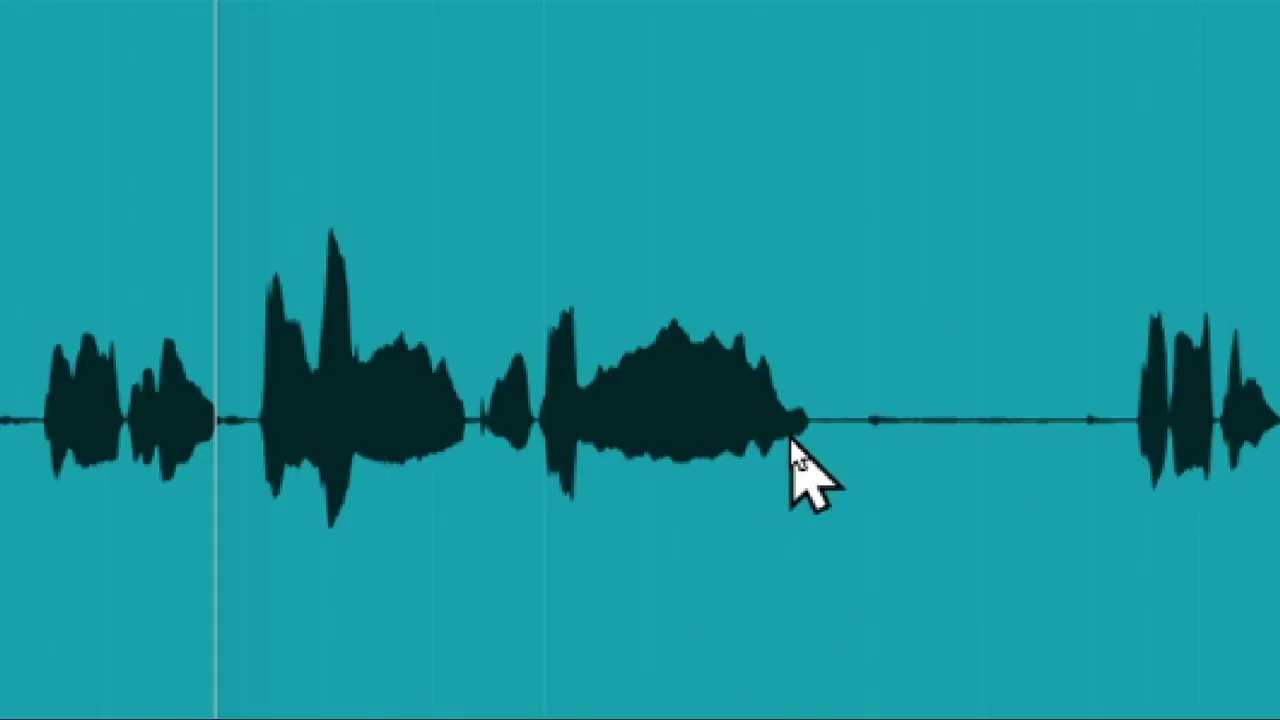
click(790, 5)
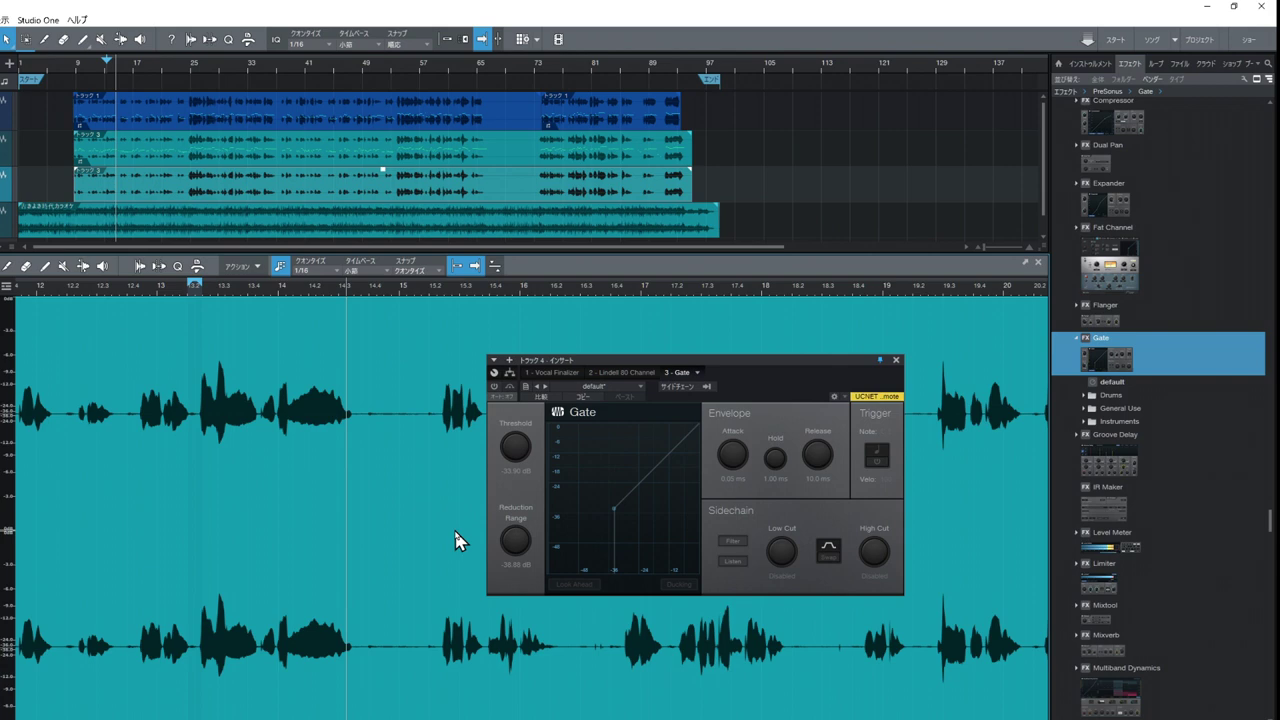
drag(352, 281, 441, 276)
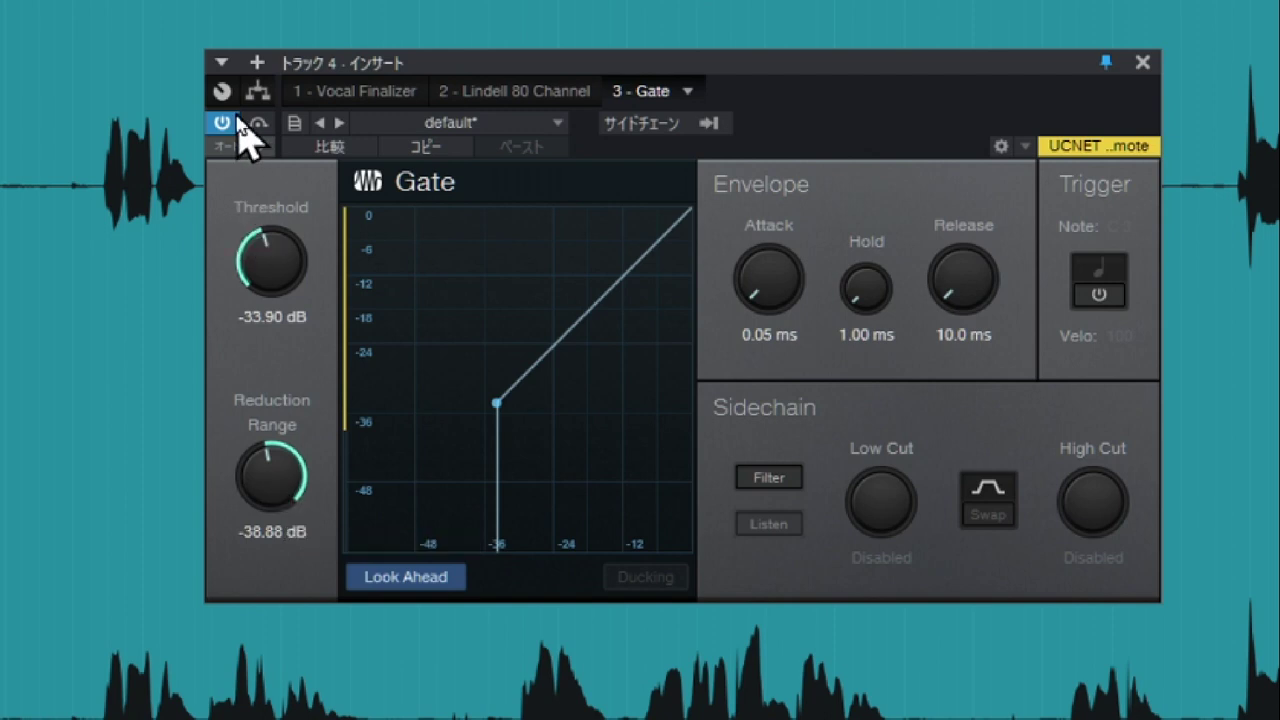
Try different Gate thresholds during playback, going down to -45.60 dB and back up to -33.60 dB.
mouse_move(268, 258)
mouse_down()
mouse_move(251, 257)
mouse_move(268, 251)
mouse_up()
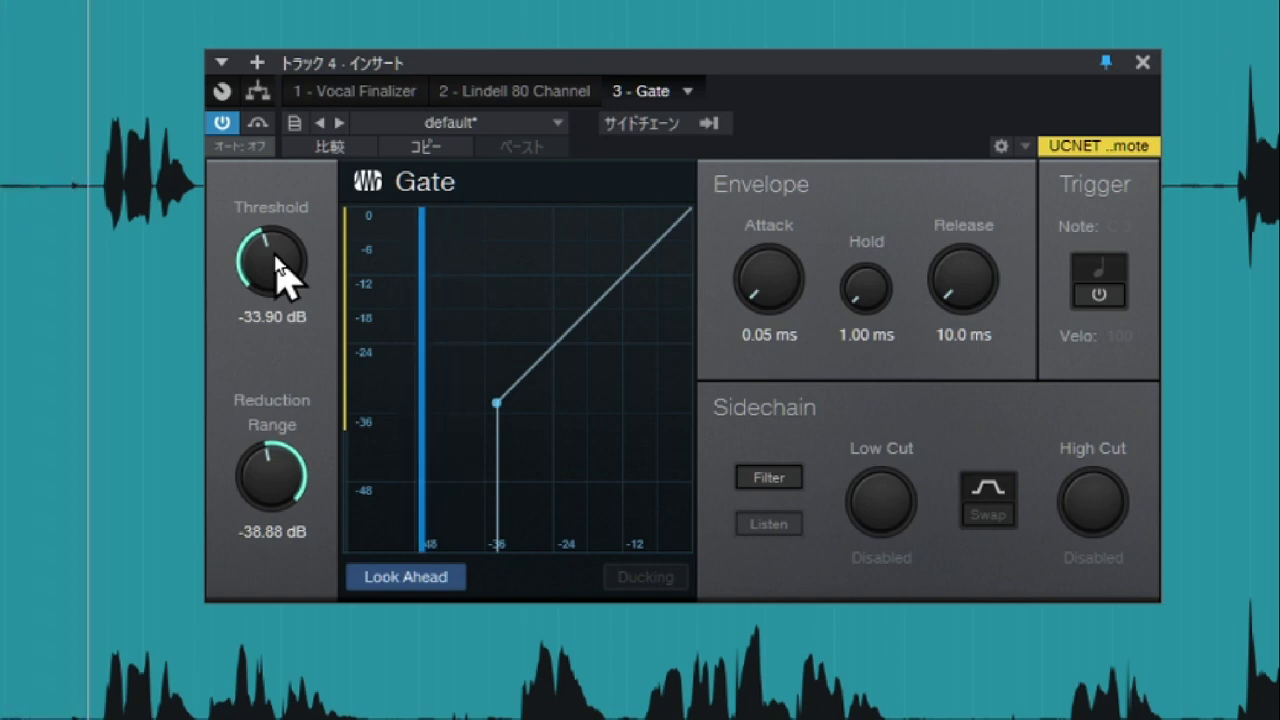
drag(278, 265, 268, 260)
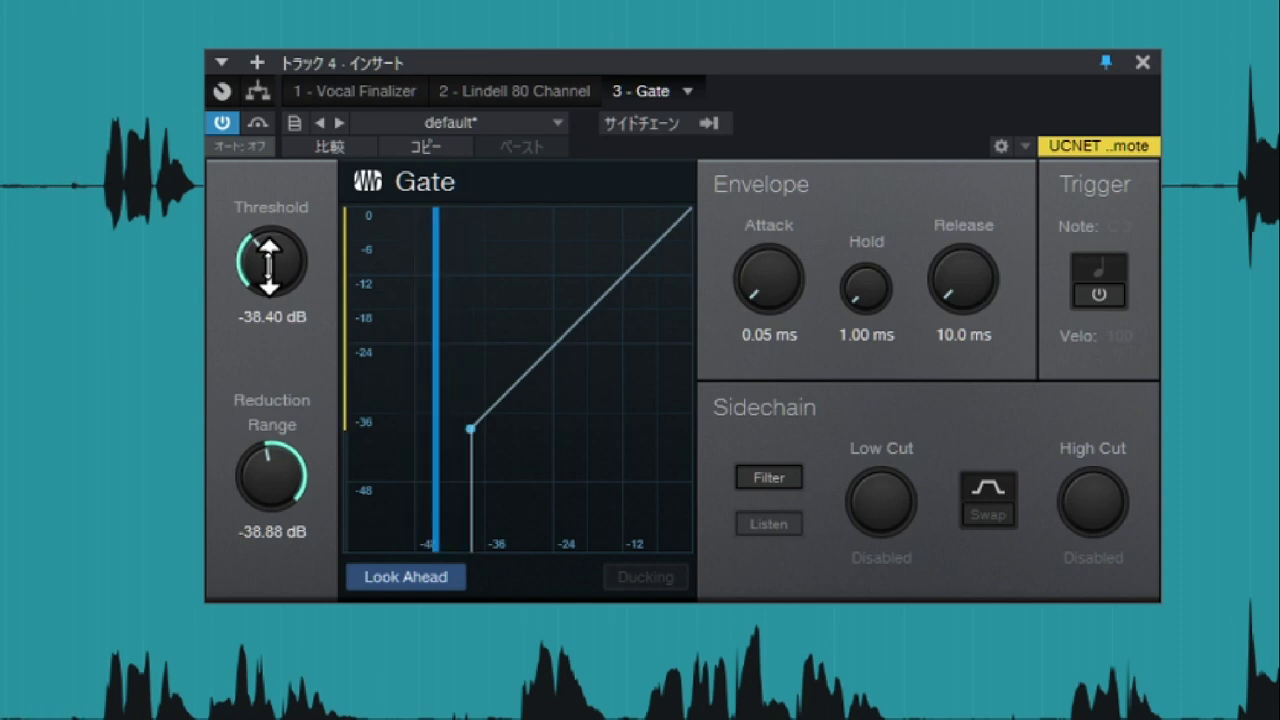
drag(268, 260, 256, 287)
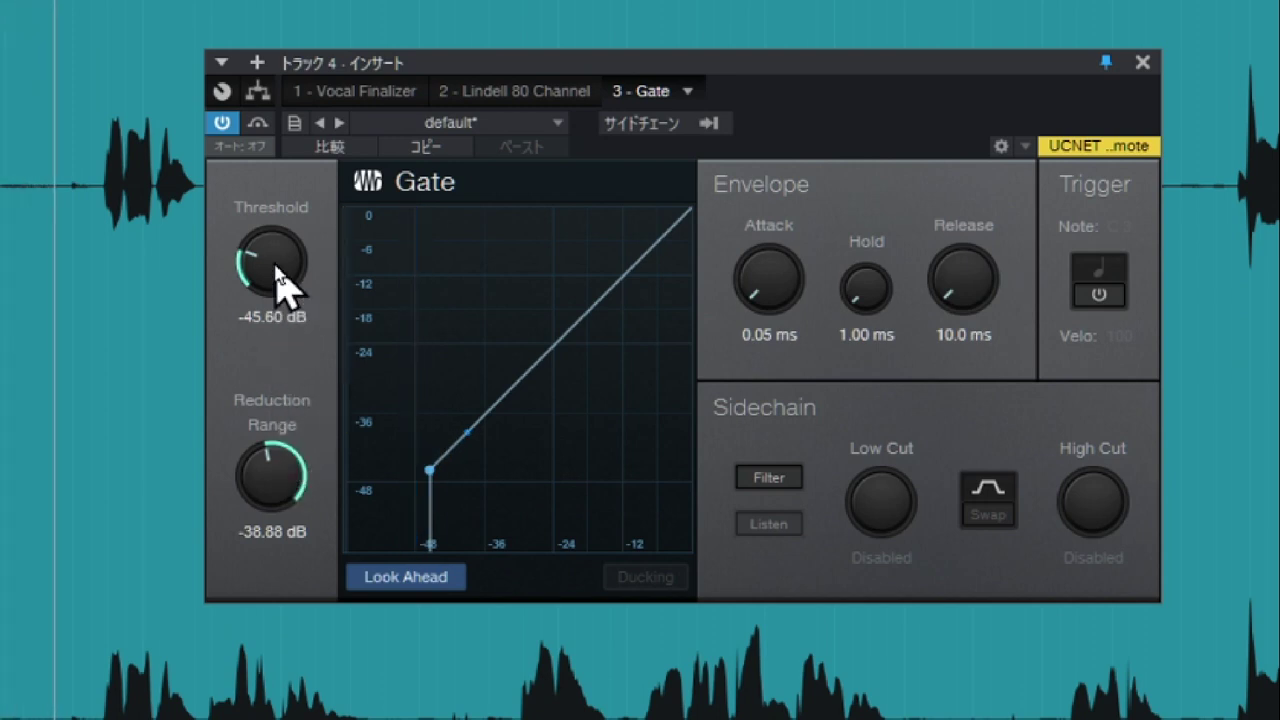
drag(273, 258, 281, 244)
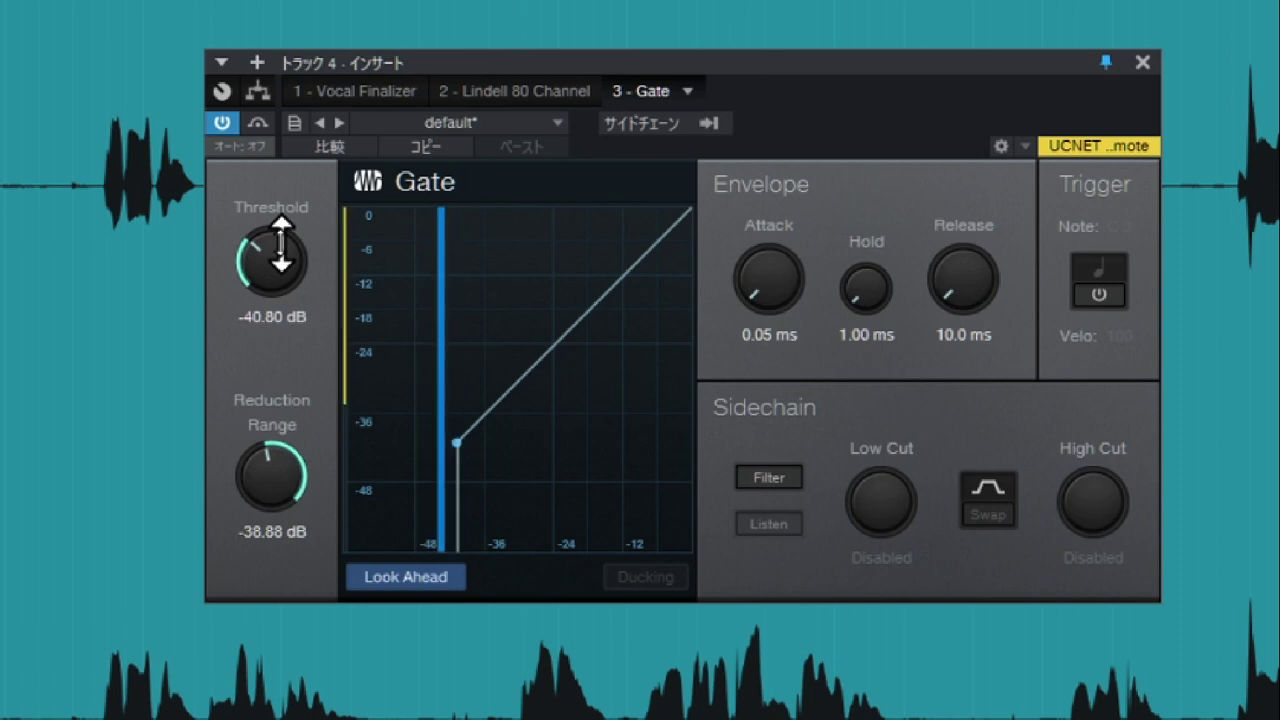
drag(281, 242, 283, 238)
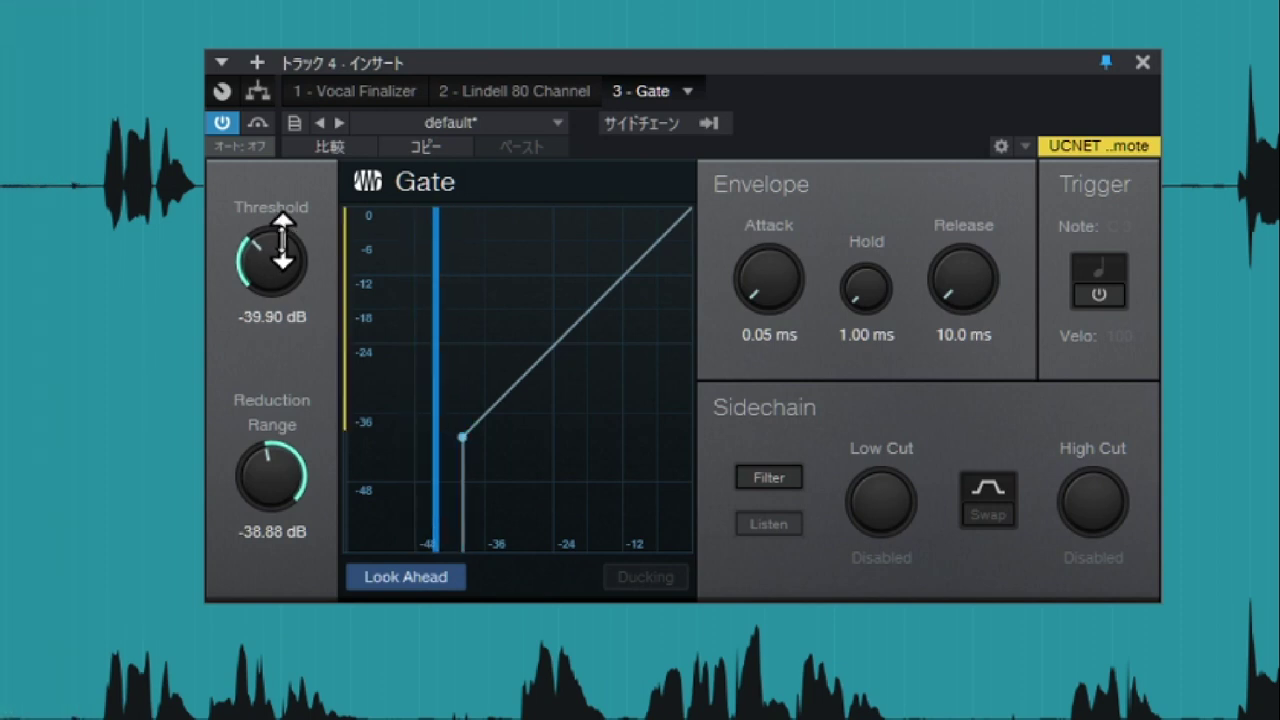
drag(283, 238, 289, 226)
drag(290, 224, 293, 222)
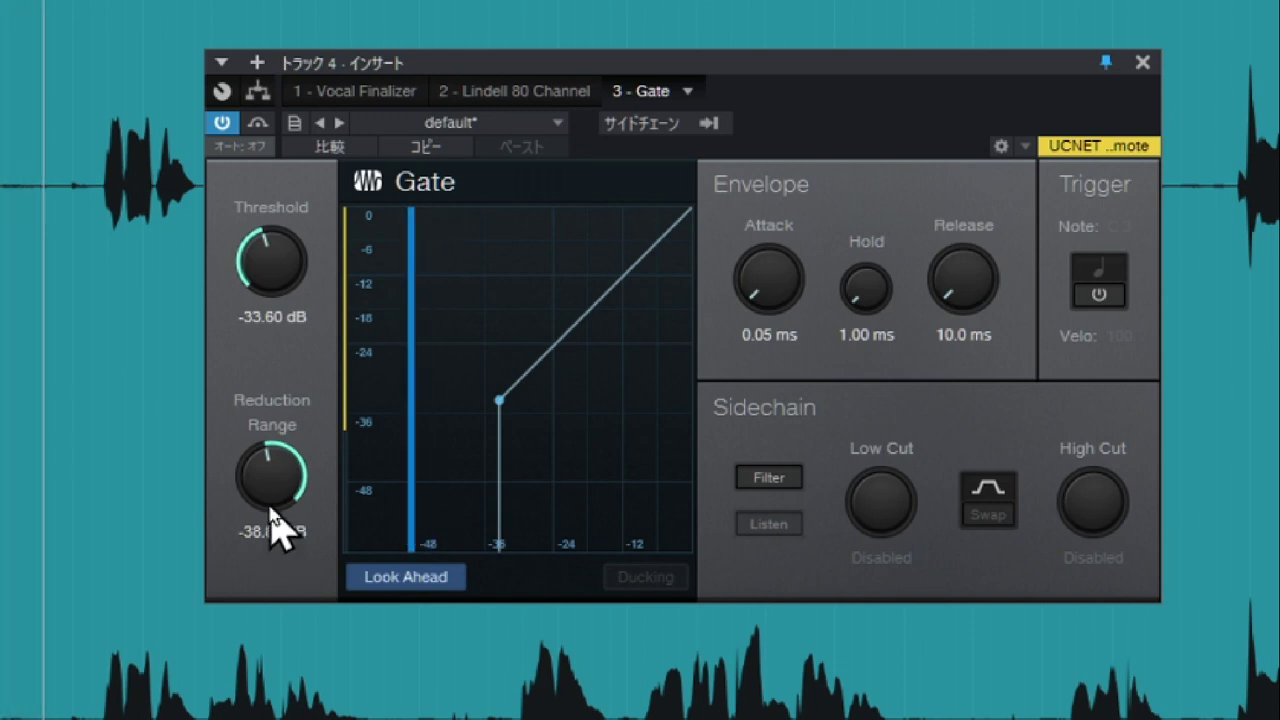
Try the Gate's reduction range around -30 dB during playback and set it to -35.28 dB.
mouse_move(275, 480)
mouse_down()
mouse_move(270, 455)
mouse_move(310, 380)
mouse_move(282, 458)
mouse_up()
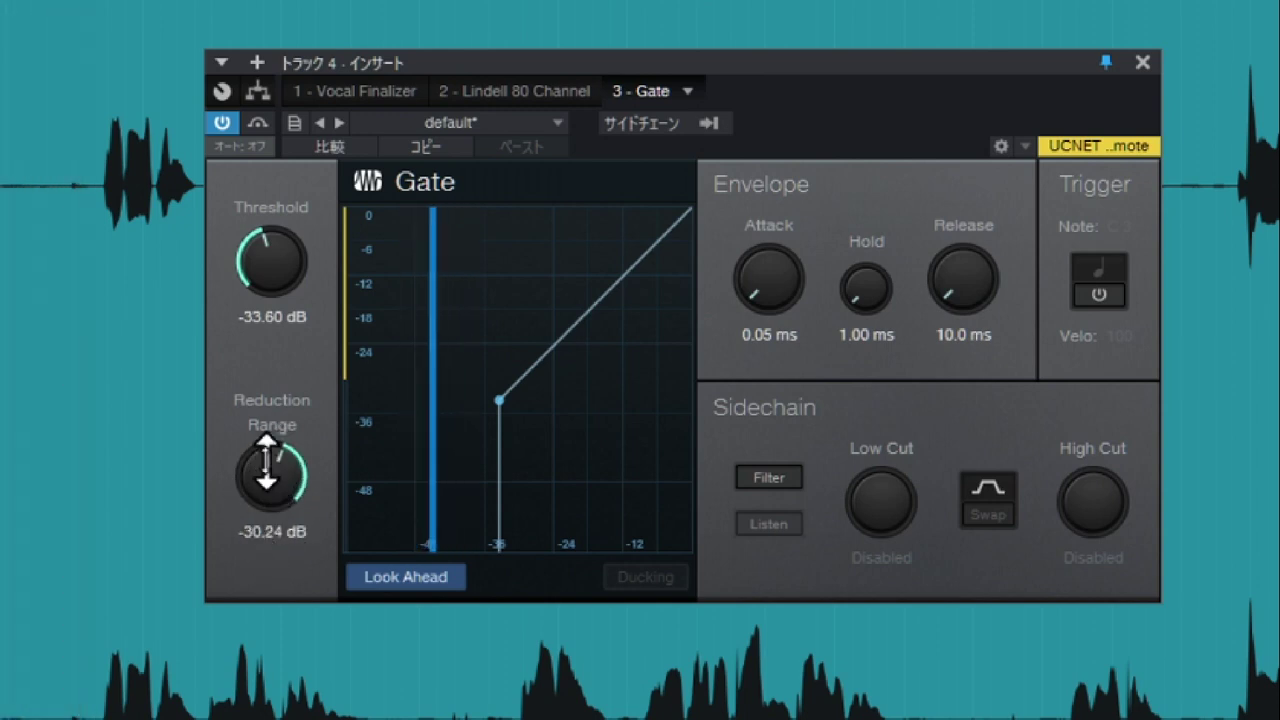
drag(266, 462, 266, 474)
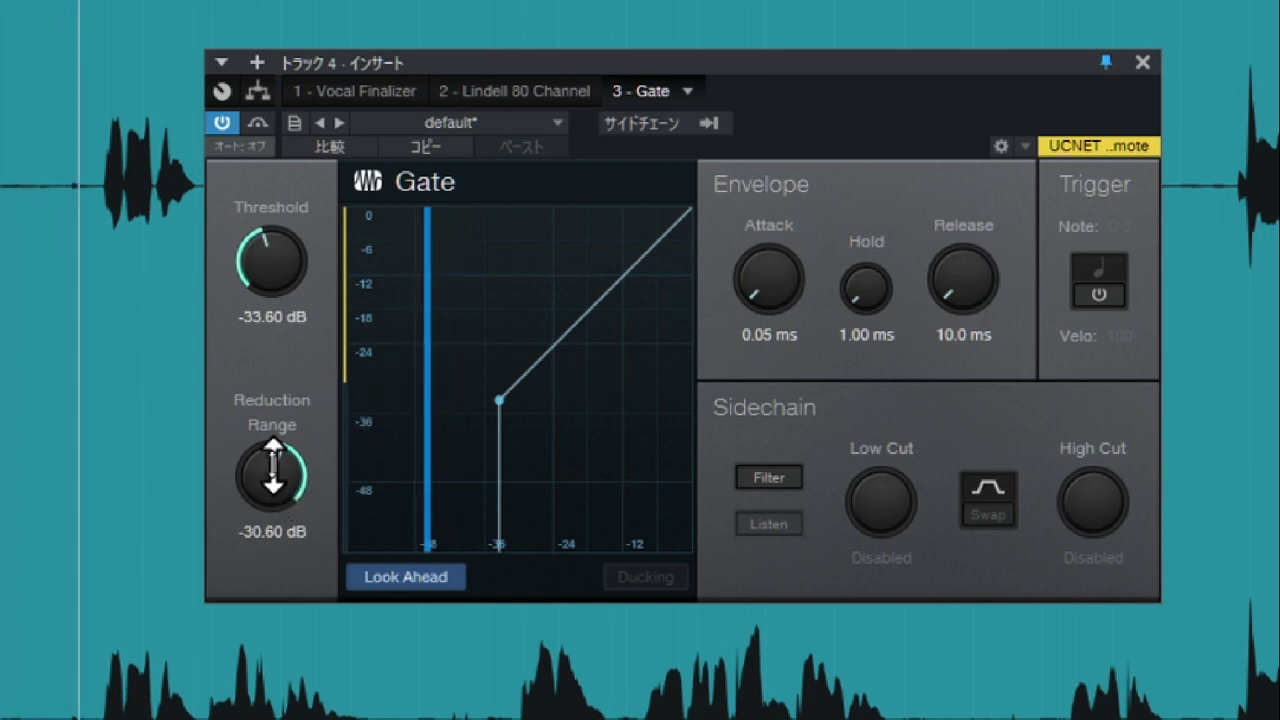
drag(272, 465, 268, 474)
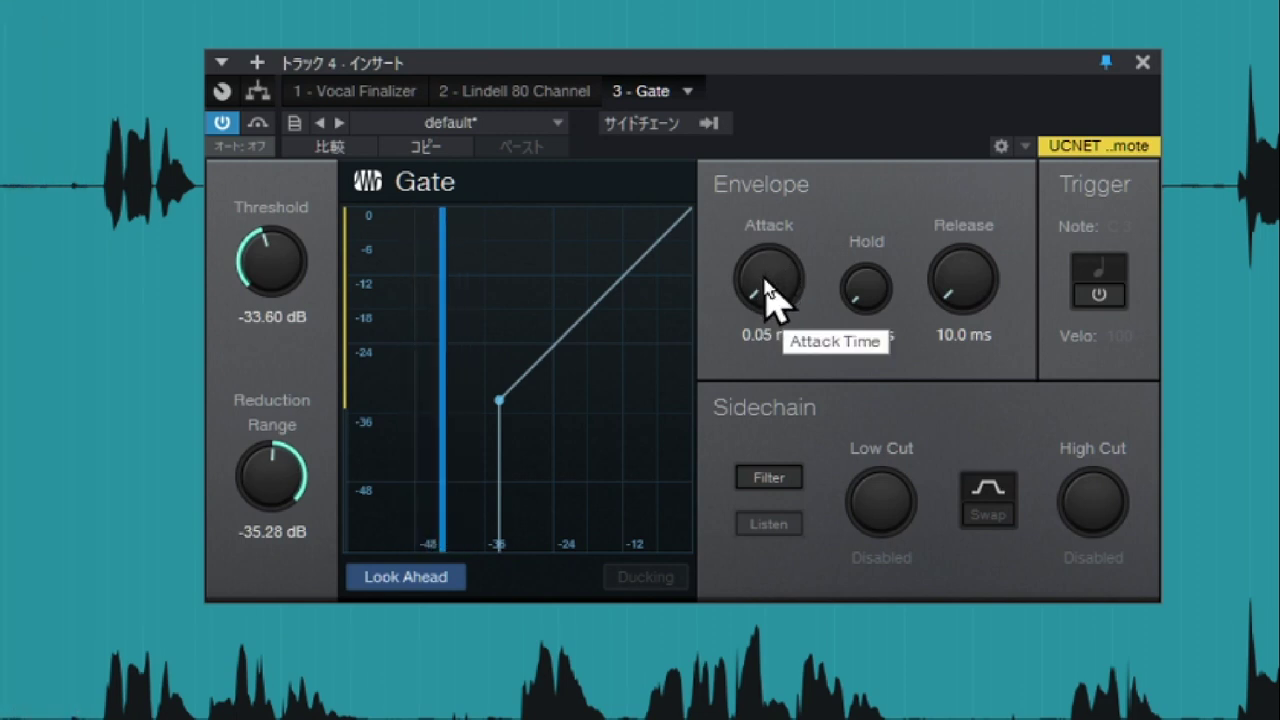
Try out the Gate's attack, return it to 0.05 ms, and set the release to 368.2 ms.
drag(765, 282, 790, 160)
drag(767, 284, 766, 280)
drag(766, 280, 764, 380)
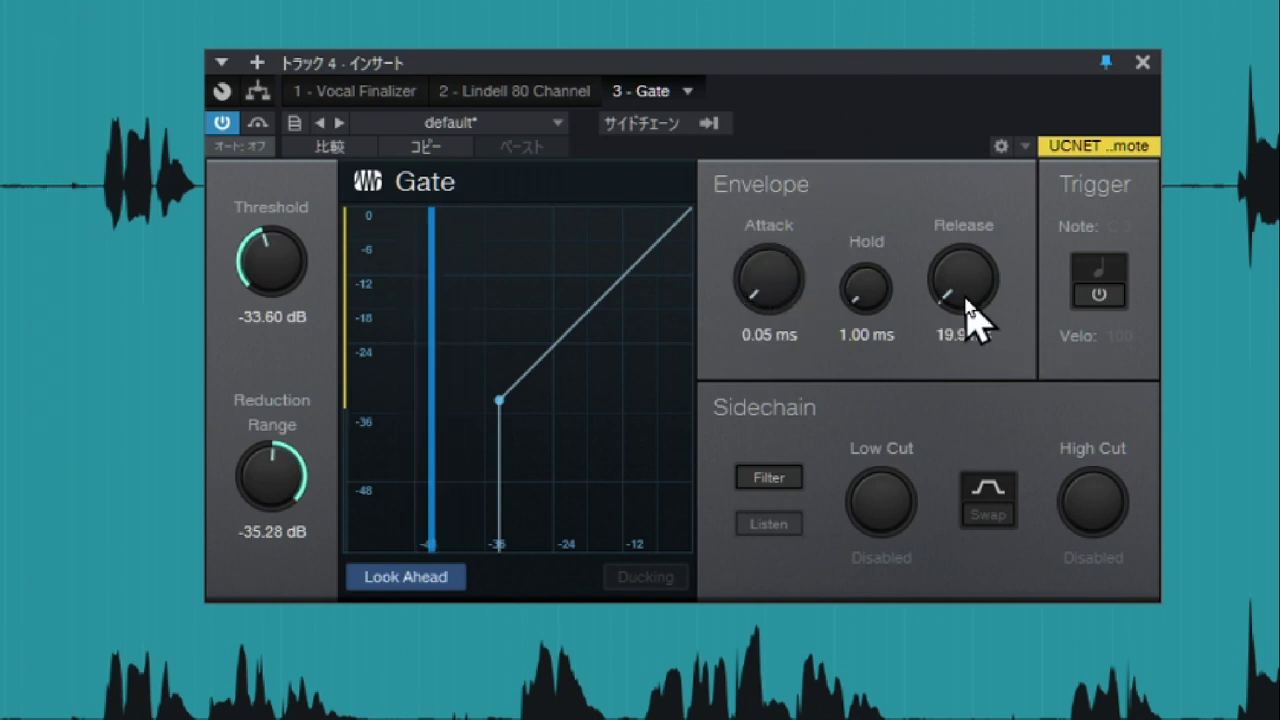
drag(967, 305, 963, 258)
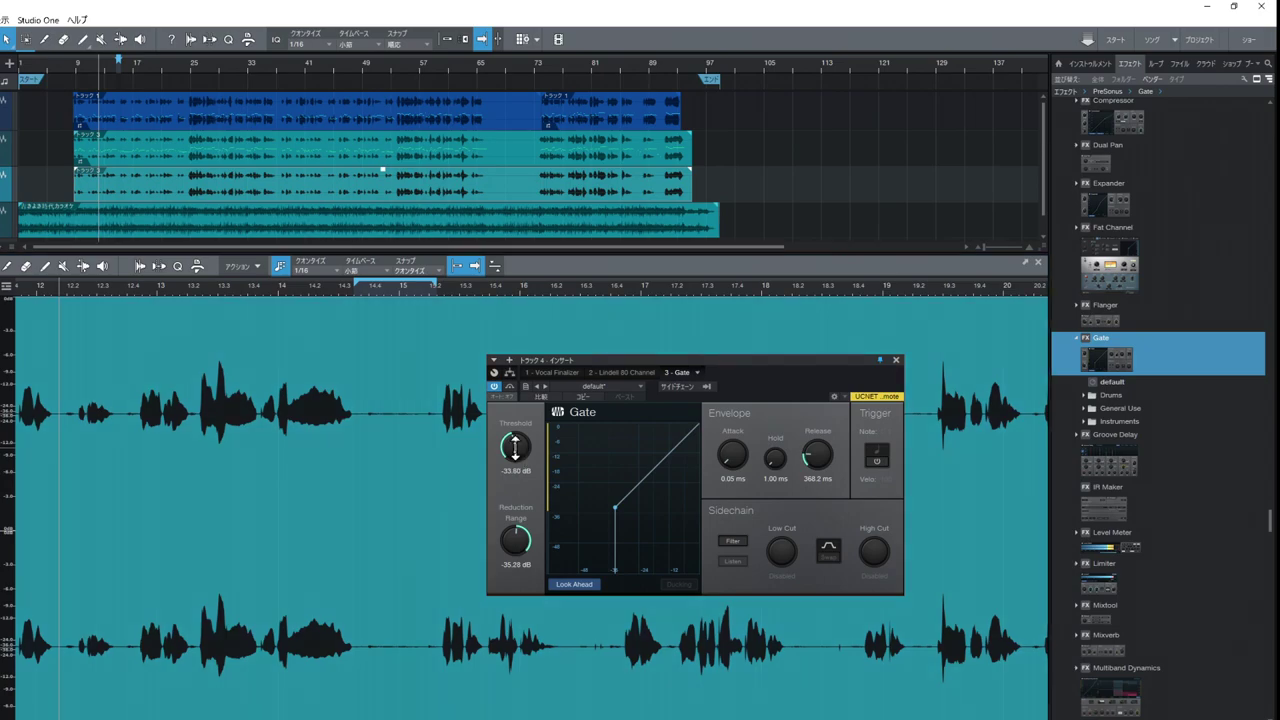
Set the Gate's threshold to -35.40 dB and its reduction range to -56.88 dB while playing the vocal.
drag(515, 448, 515, 447)
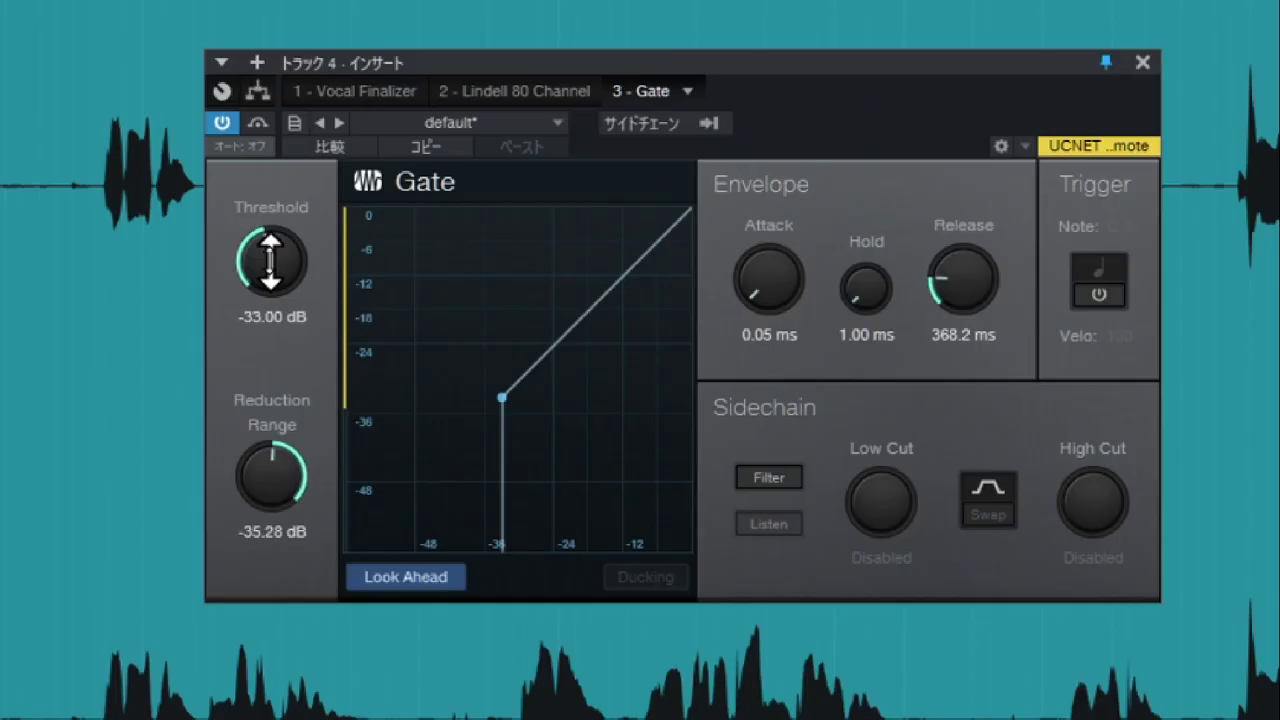
drag(270, 258, 270, 253)
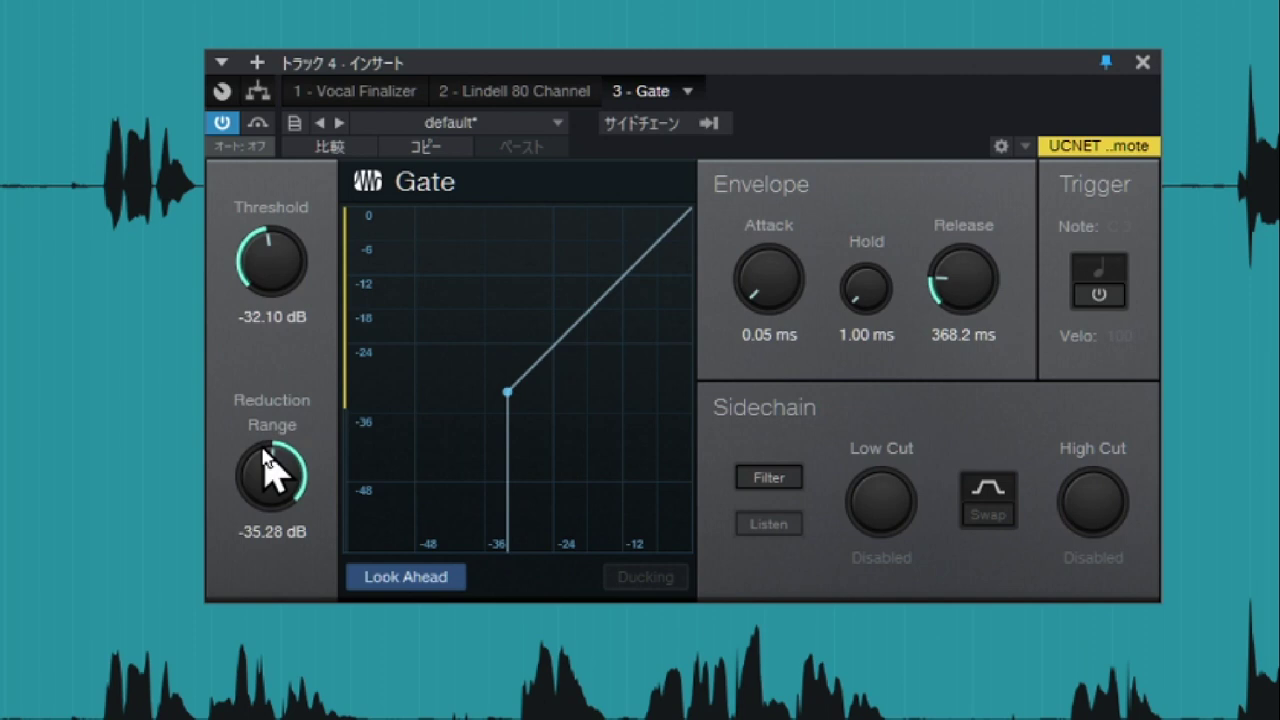
drag(263, 445, 250, 475)
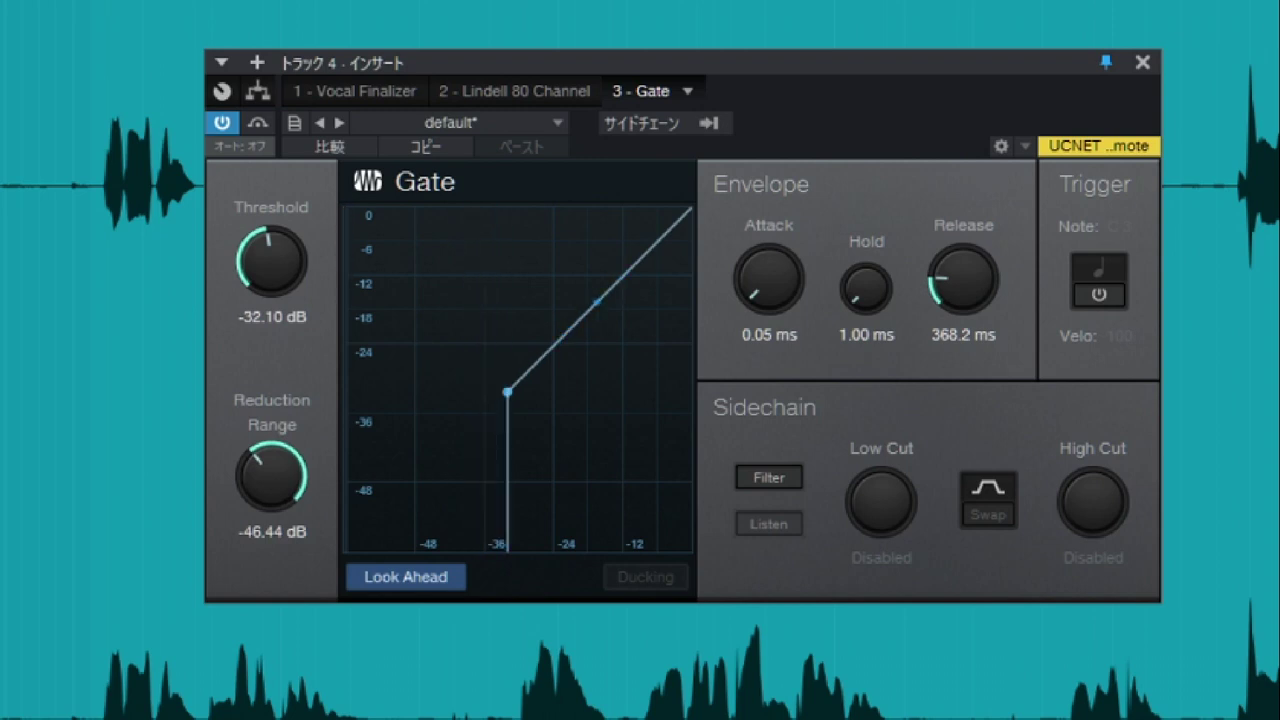
drag(259, 248, 258, 256)
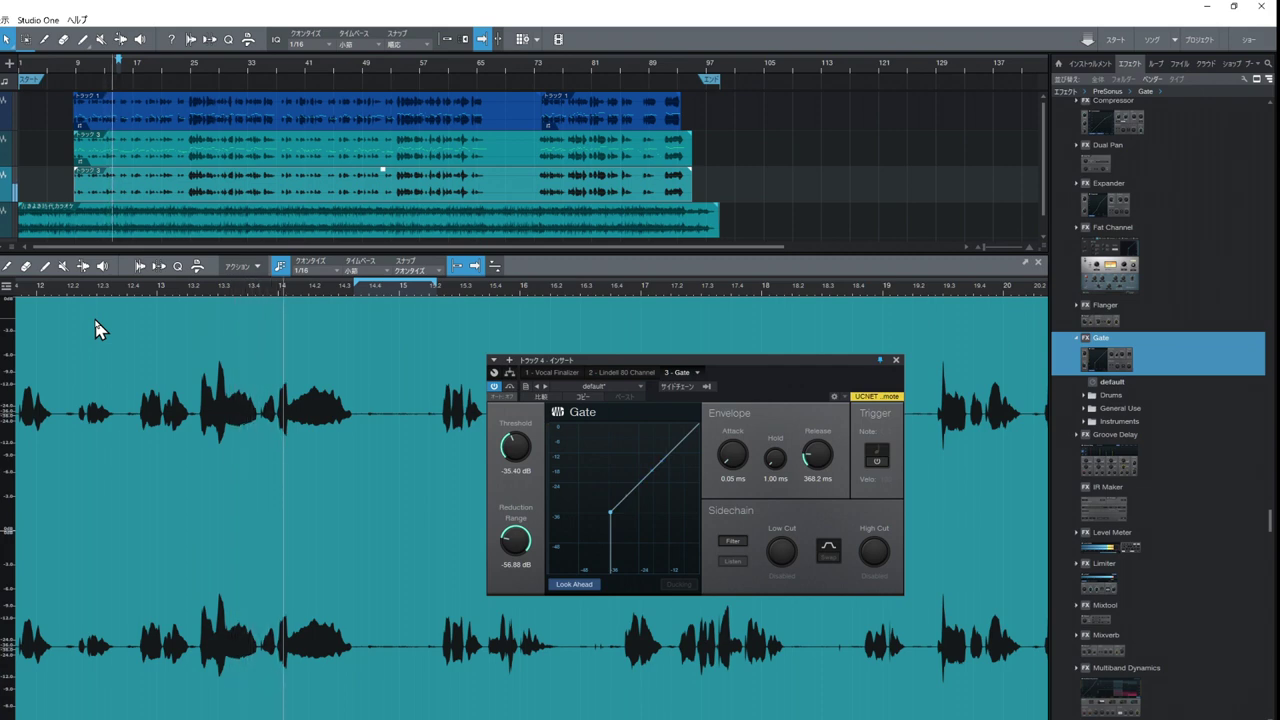
key(space)
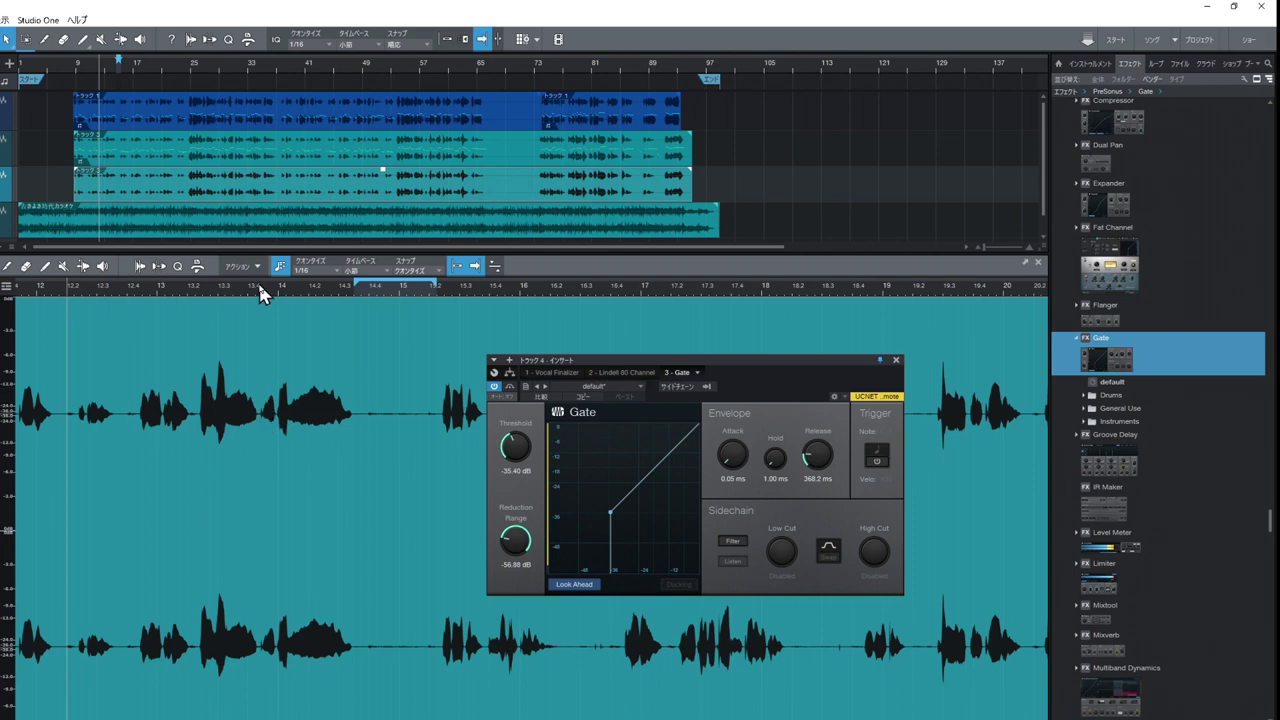
Open the Lindell 80 Channel insert over the waveform editor and activate it.
drag(258, 296, 280, 370)
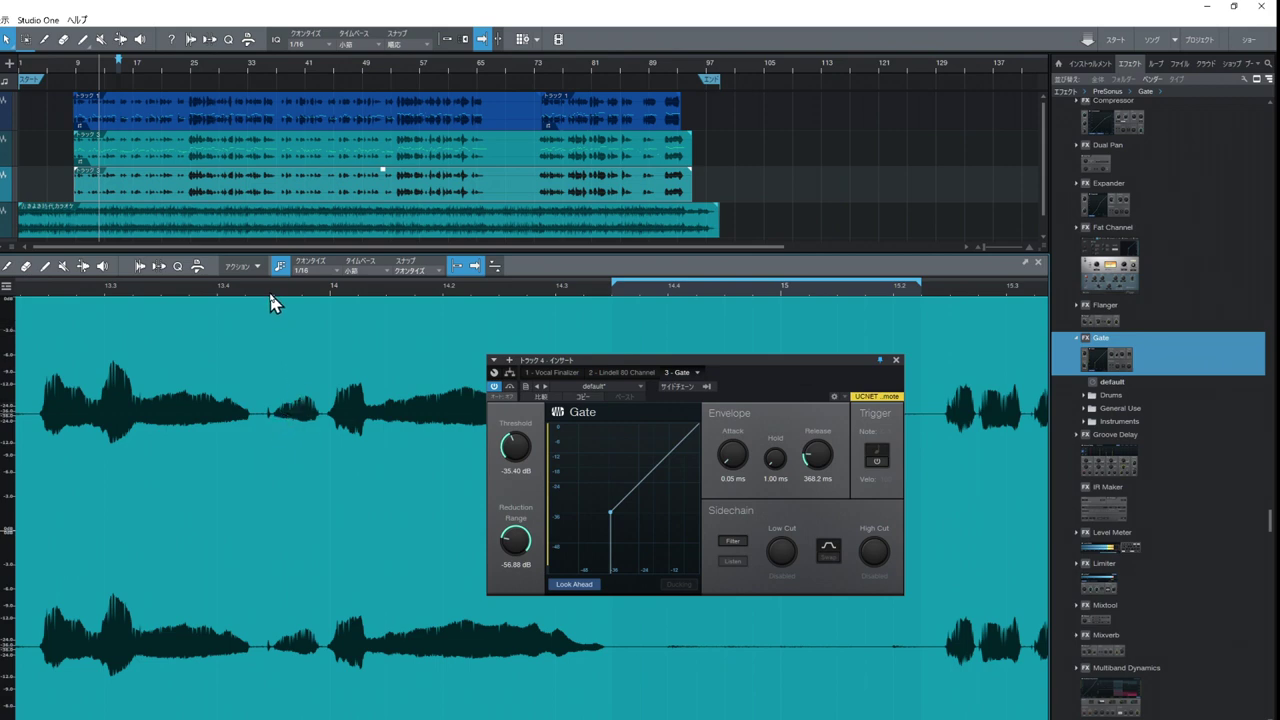
drag(277, 301, 281, 266)
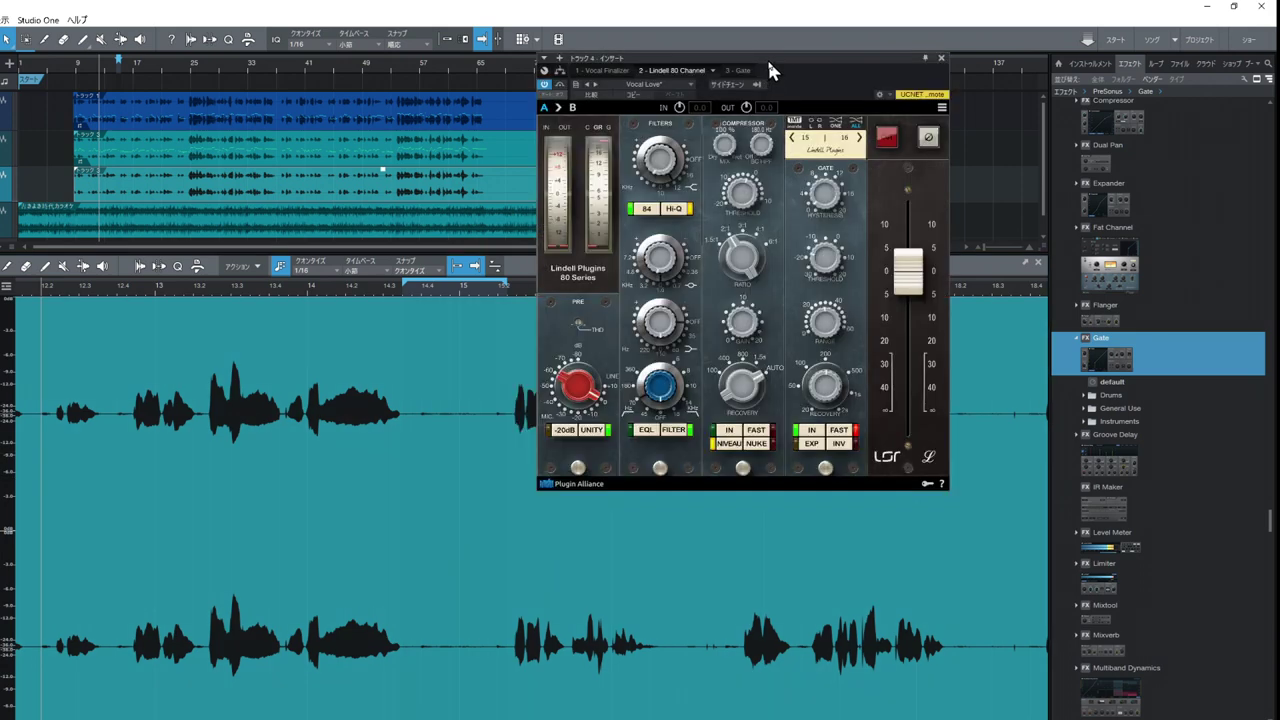
drag(770, 70, 663, 233)
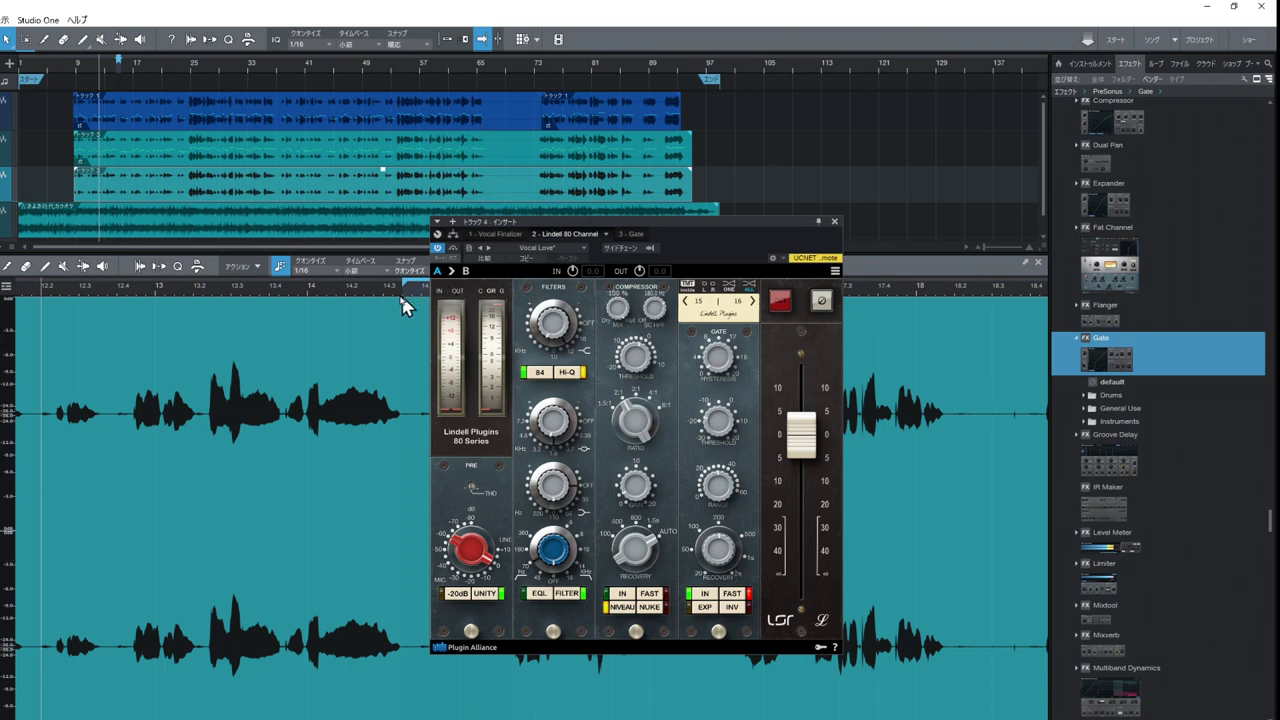
click(437, 249)
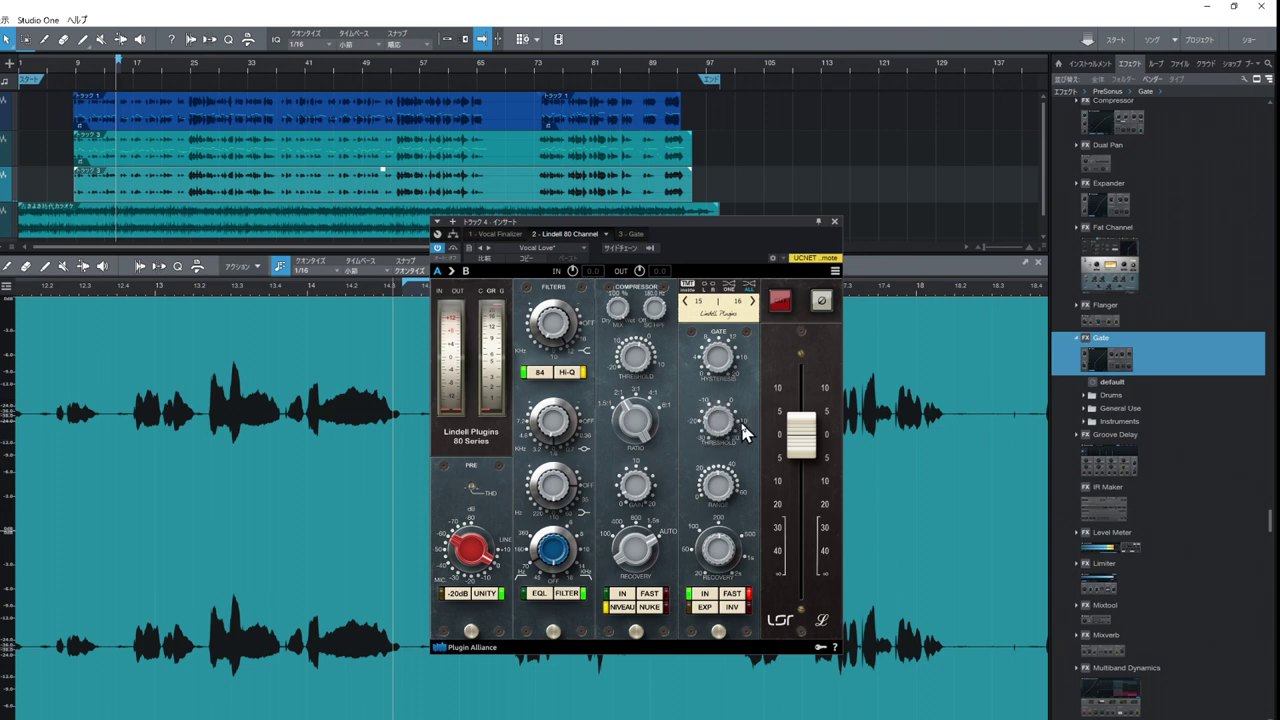
Raise the threshold in the Lindell 80 Channel's gate section and adjust the hysteresis.
drag(741, 428, 705, 447)
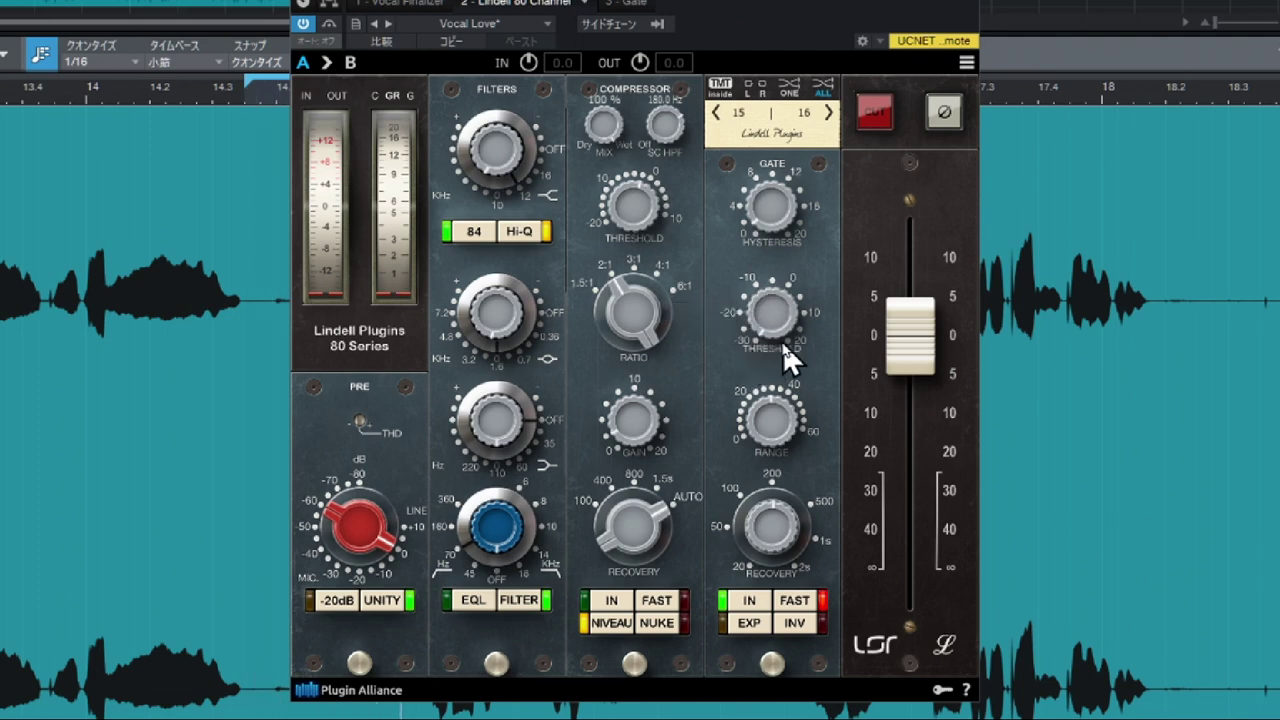
drag(769, 316, 772, 291)
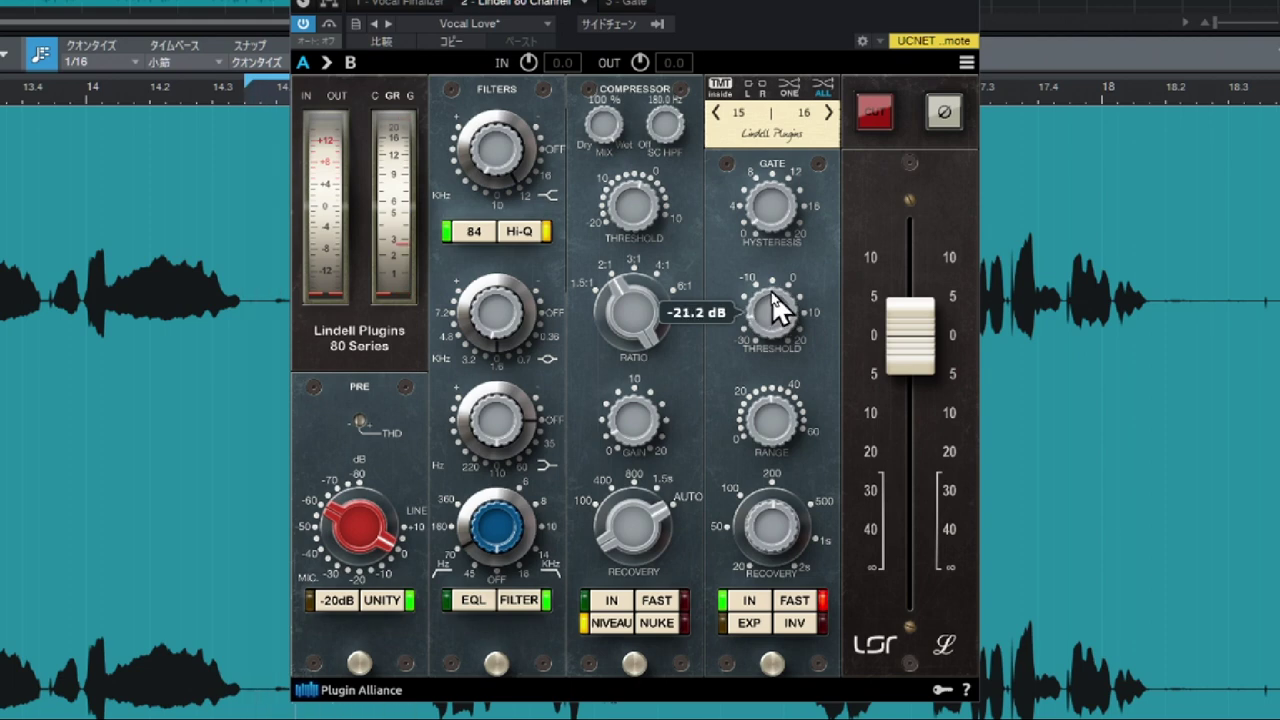
drag(772, 291, 777, 282)
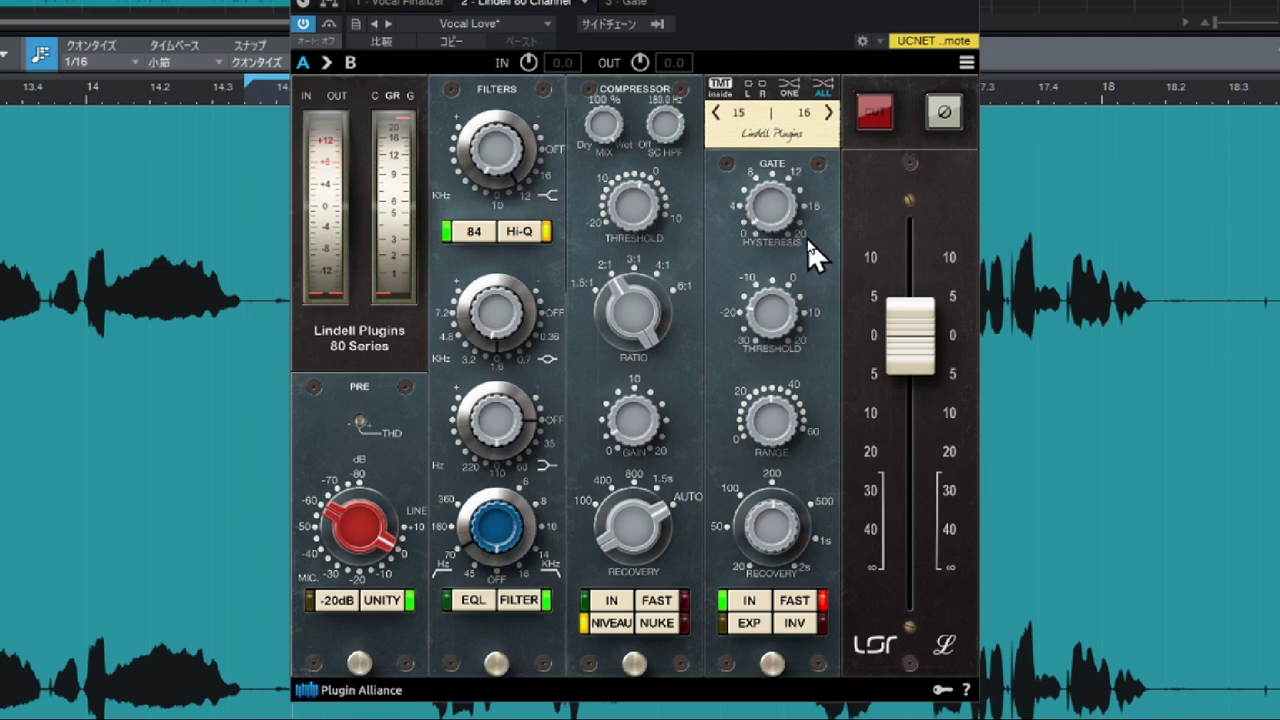
mouse_move(770, 215)
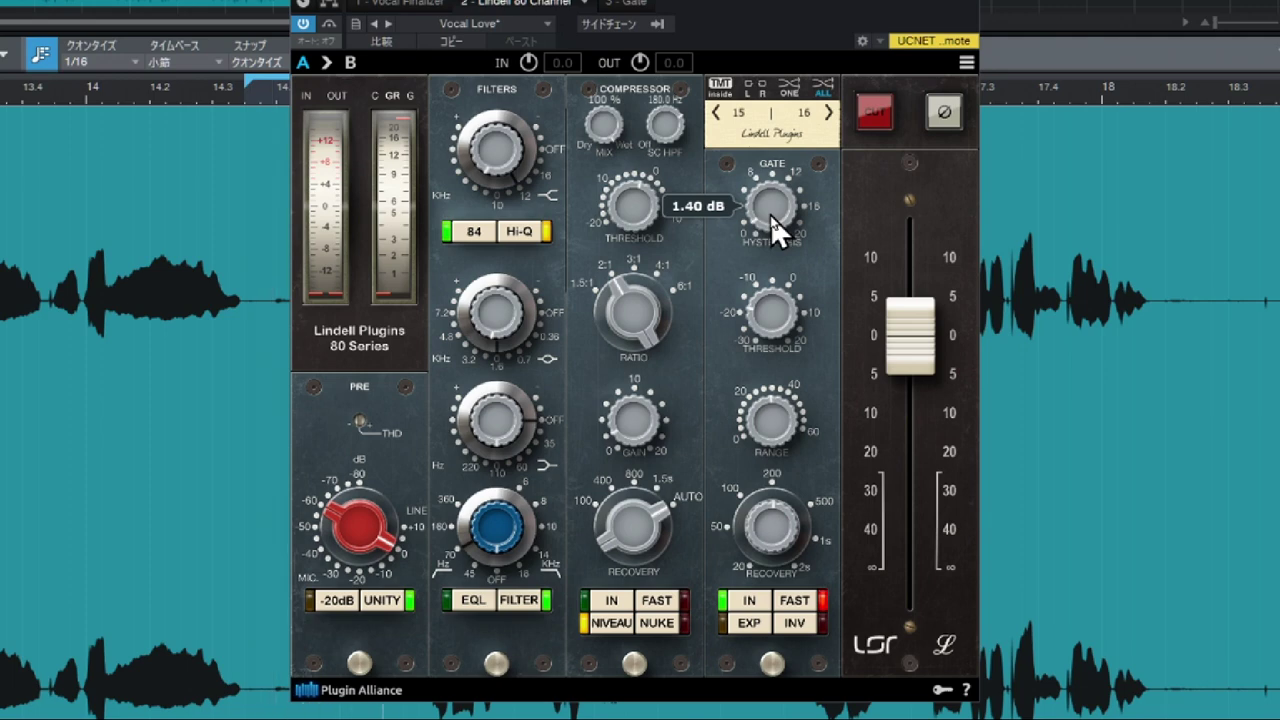
scroll(770, 215, up, 2)
scroll(769, 213, up, 2)
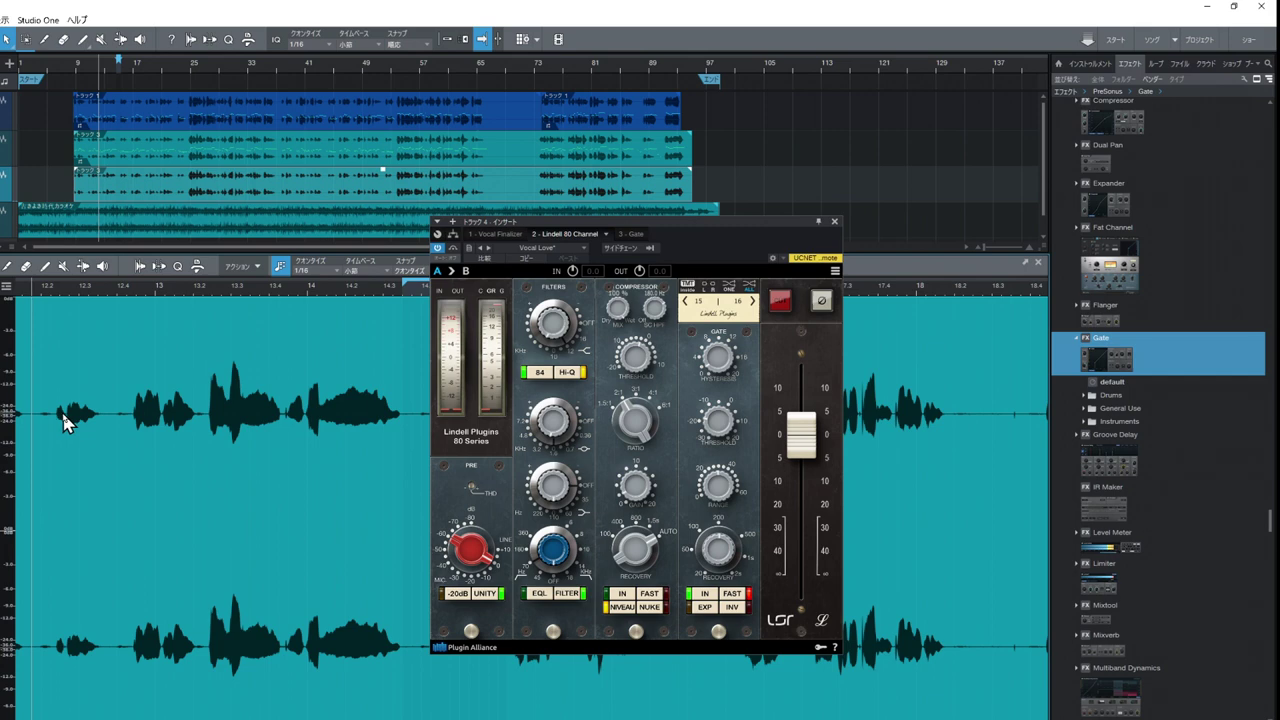
Play the gated vocal from about bar 13.2 and again from about bar 14.2 to check how the phrase ends.
click(267, 294)
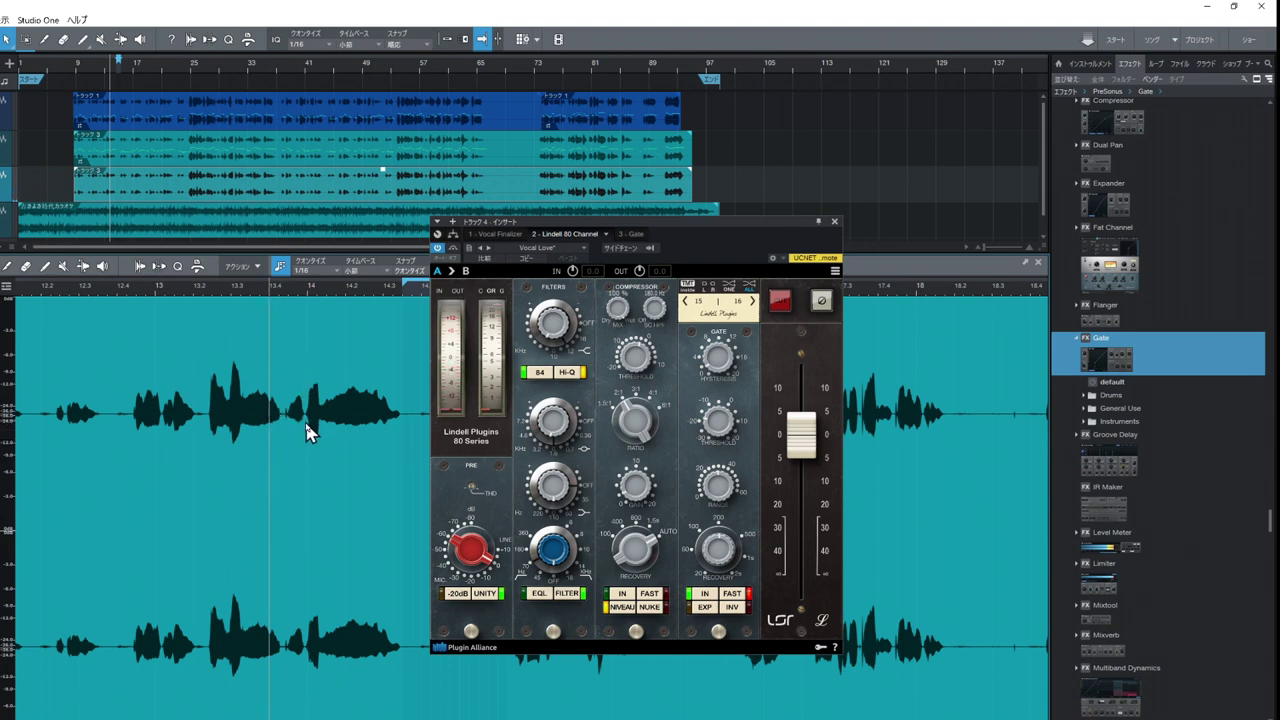
click(195, 287)
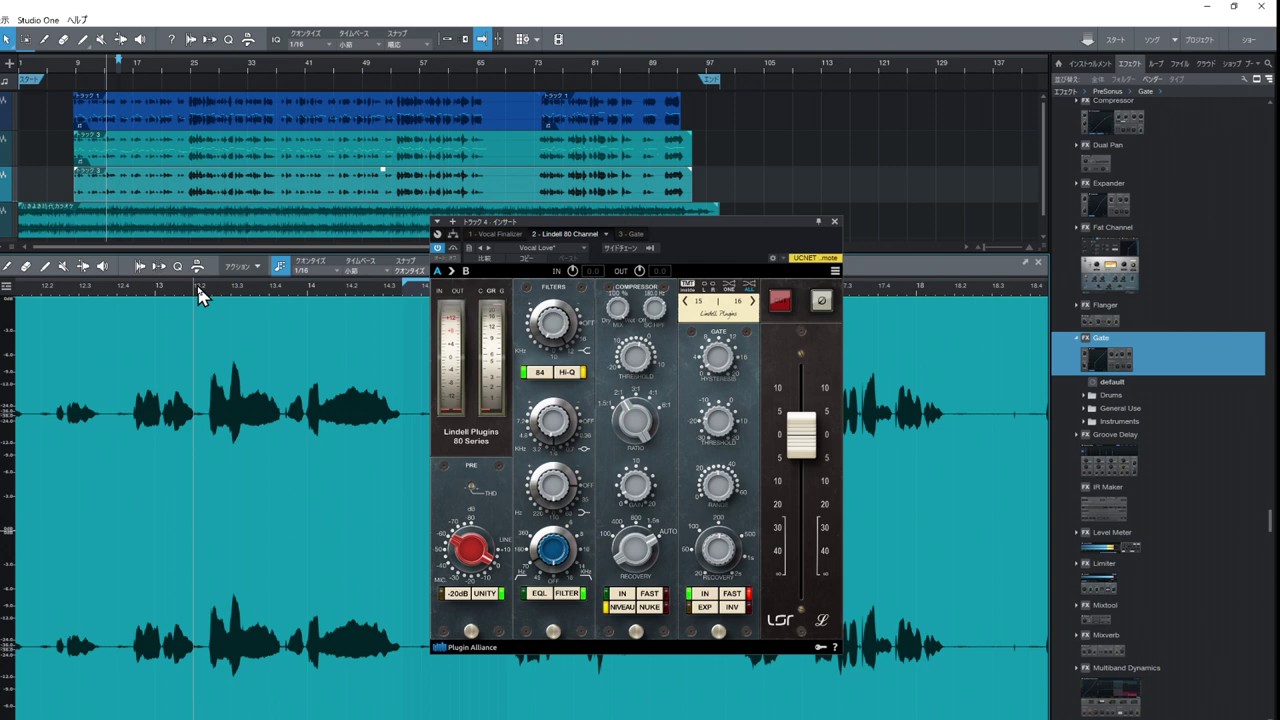
key(space)
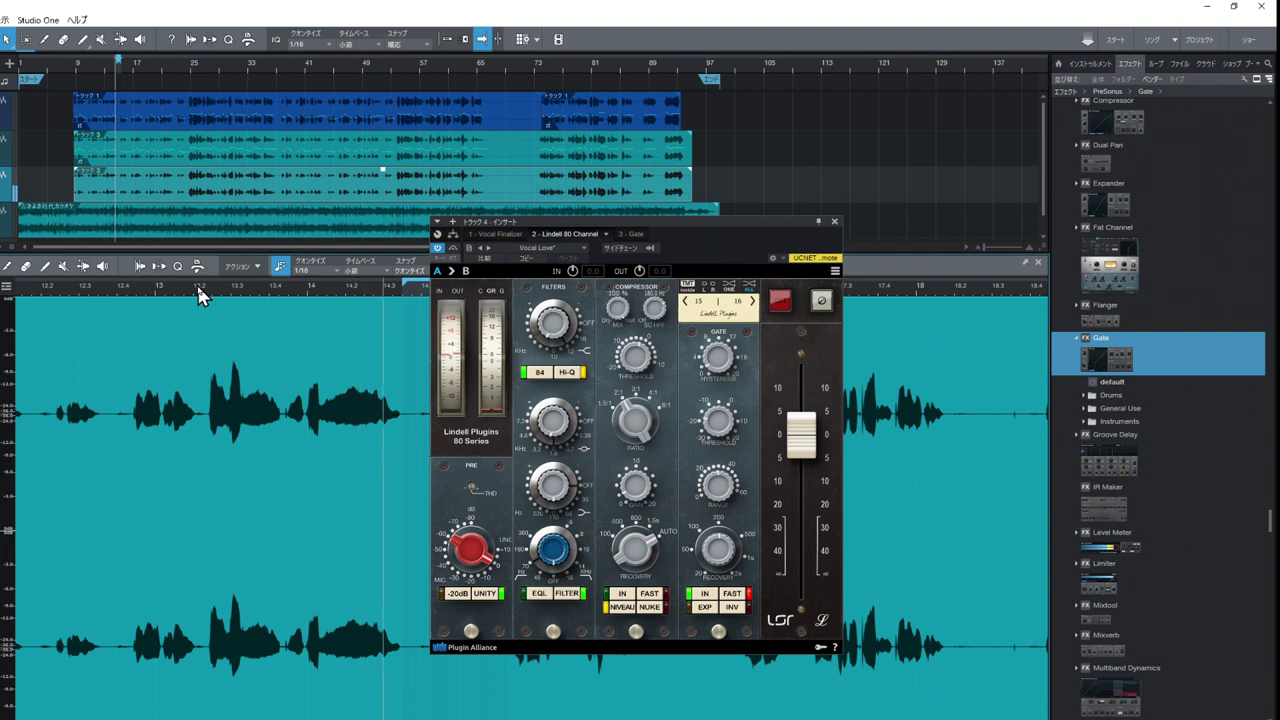
key(space)
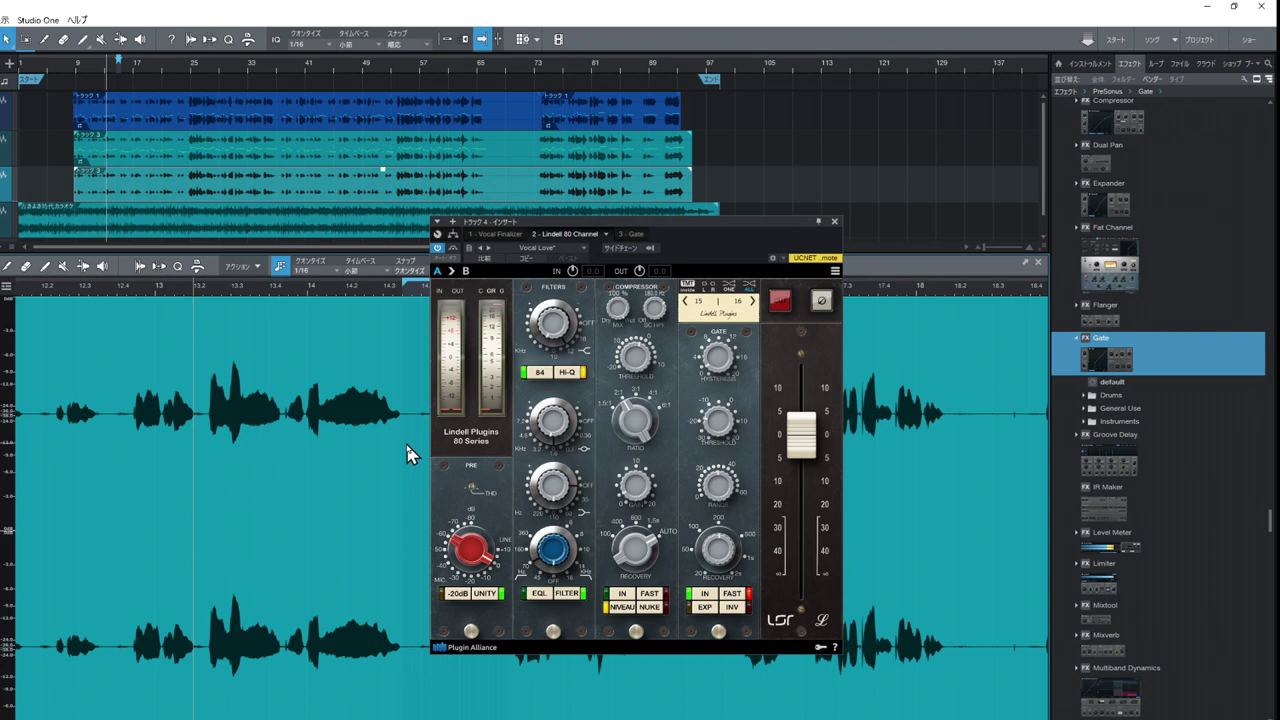
click(356, 286)
key(space)
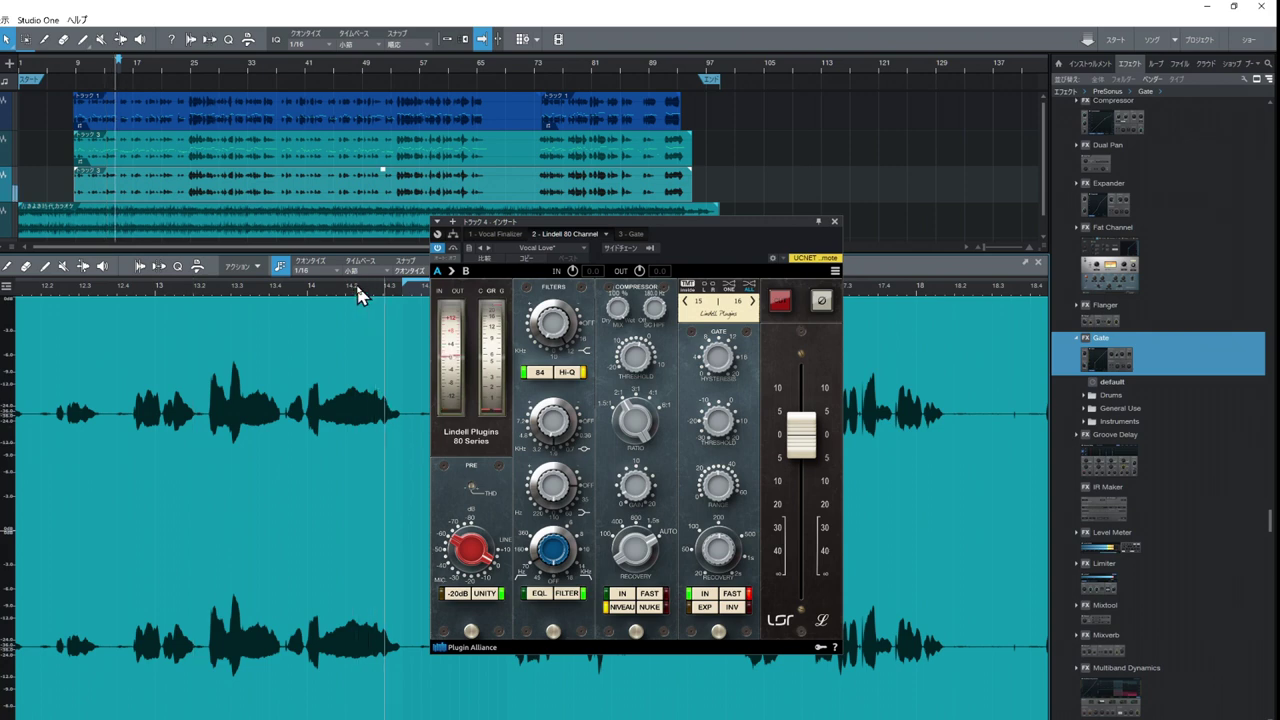
key(space)
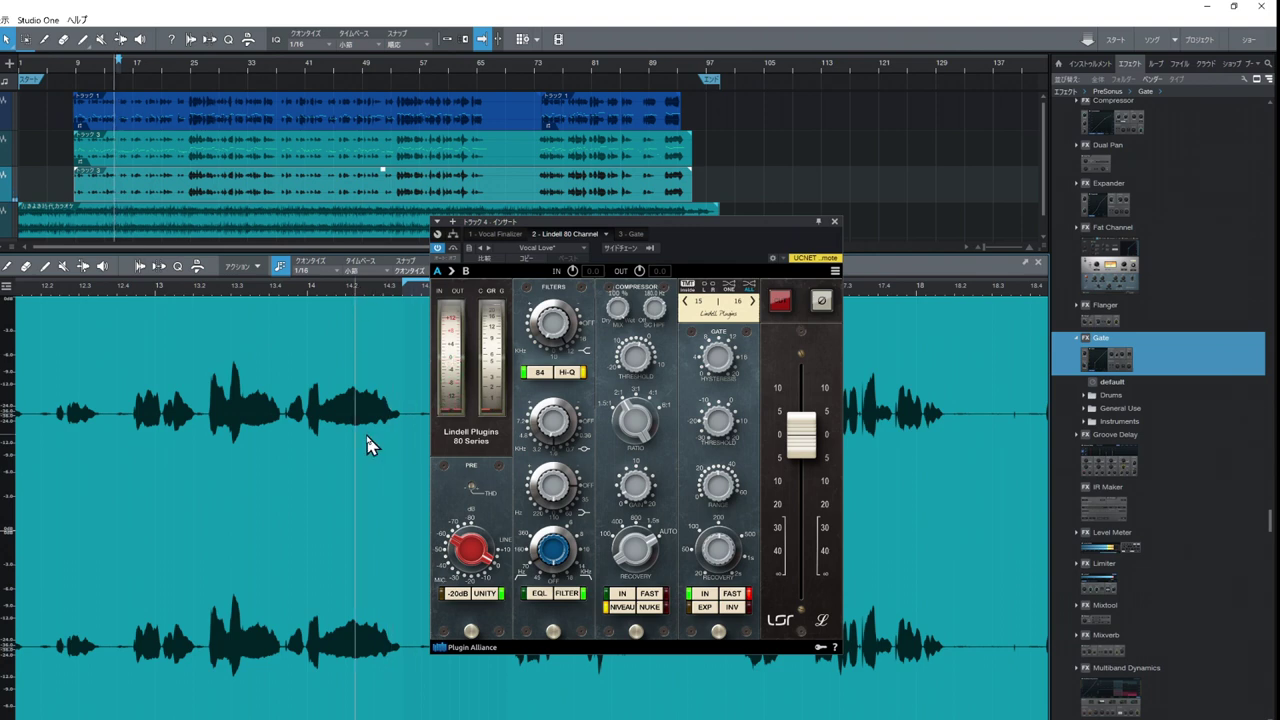